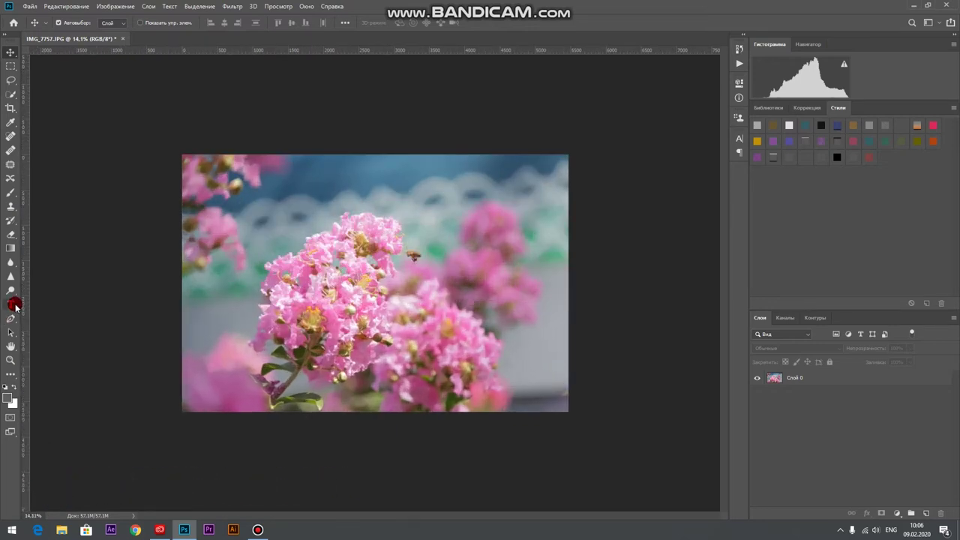
Create a Cambria Bold 150 pt text layer, replacing the placeholder text with TEXT.
{"action": "left_click", "coordinate": [14, 305]}
{"action": "left_click", "coordinate": [297, 216]}
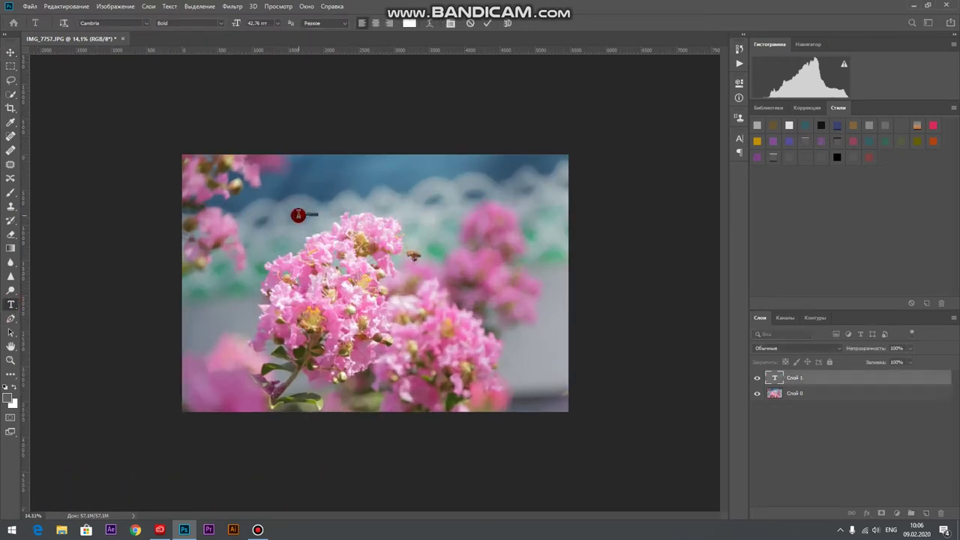
{"action": "left_click", "coordinate": [278, 24]}
{"action": "left_click", "coordinate": [268, 150]}
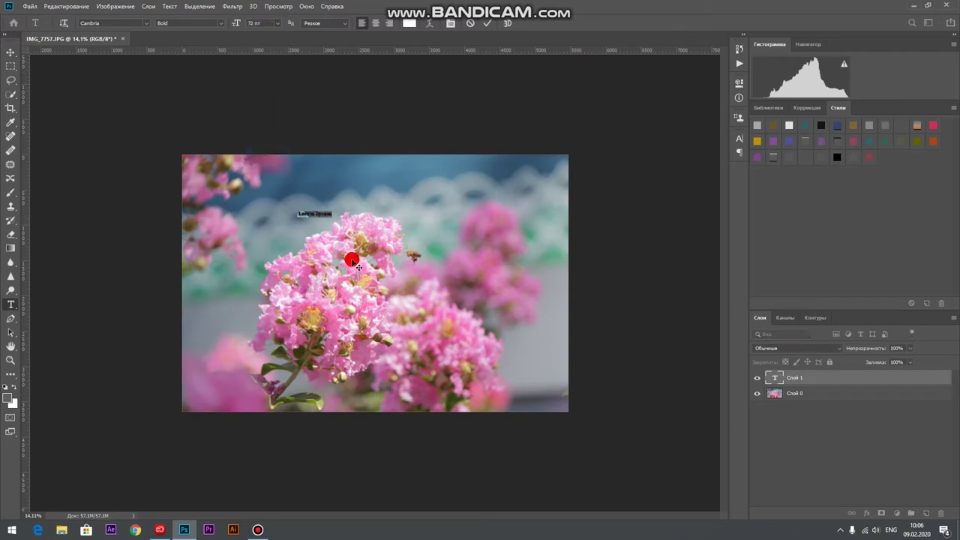
{"action": "left_click_drag", "start_coordinate": [255, 25], "coordinate": [225, 26]}
{"action": "type", "text": "150"}
{"action": "left_click", "coordinate": [233, 110]}
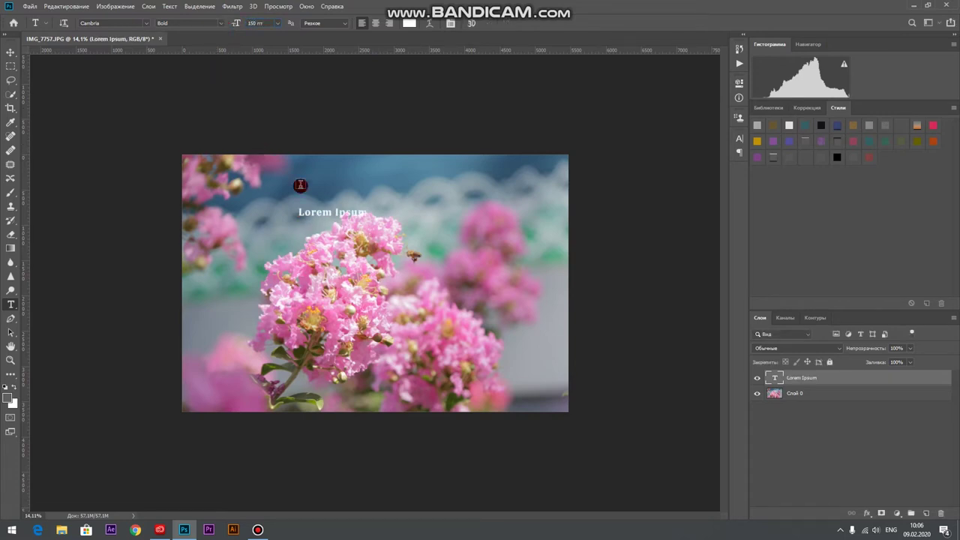
{"action": "left_click_drag", "start_coordinate": [306, 214], "coordinate": [386, 214]}
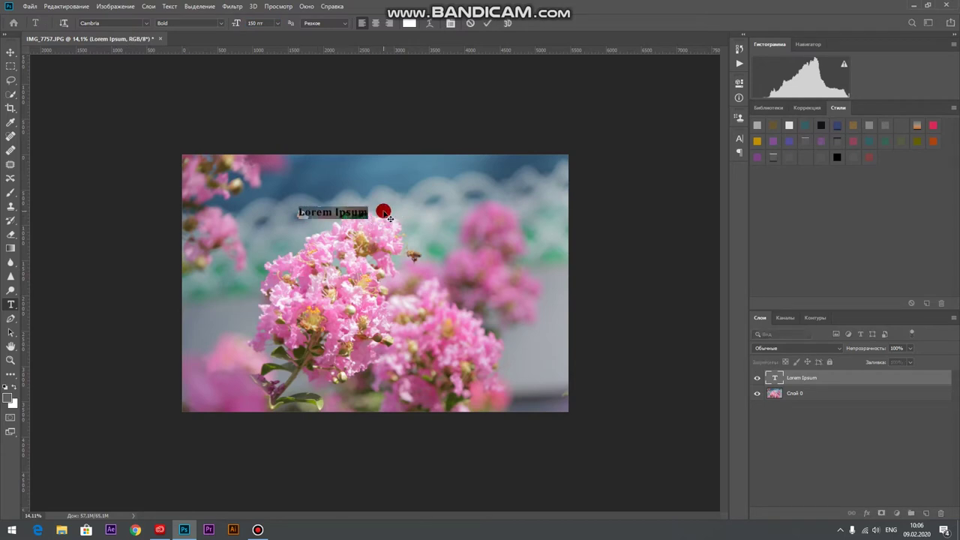
{"action": "key", "text": "BackSpace"}
{"action": "type", "text": "TEXT"}
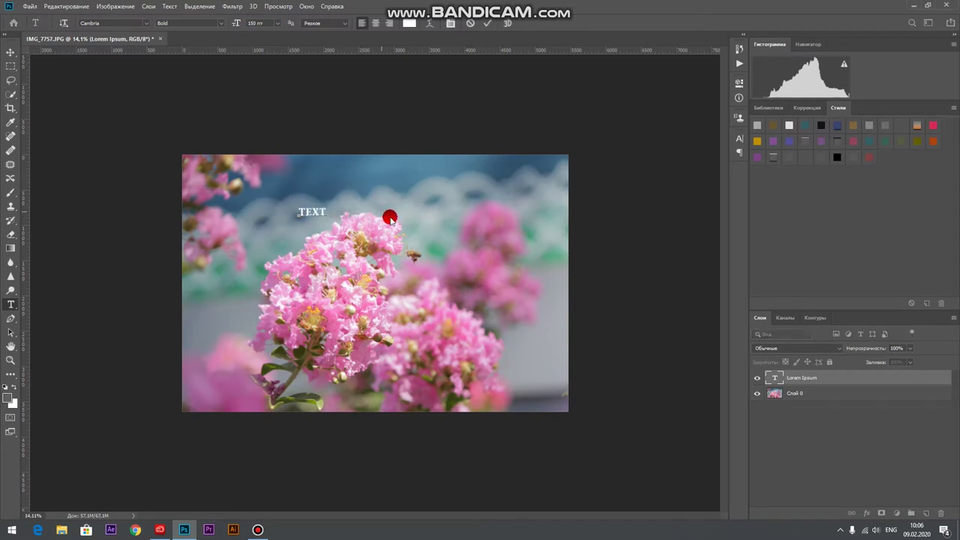
Enlarge the TEXT title with Free Transform and place it near the photo's top centre.
{"action": "left_click", "coordinate": [10, 52]}
{"action": "left_click_drag", "start_coordinate": [311, 212], "coordinate": [323, 233]}
{"action": "key", "text": "ctrl+t"}
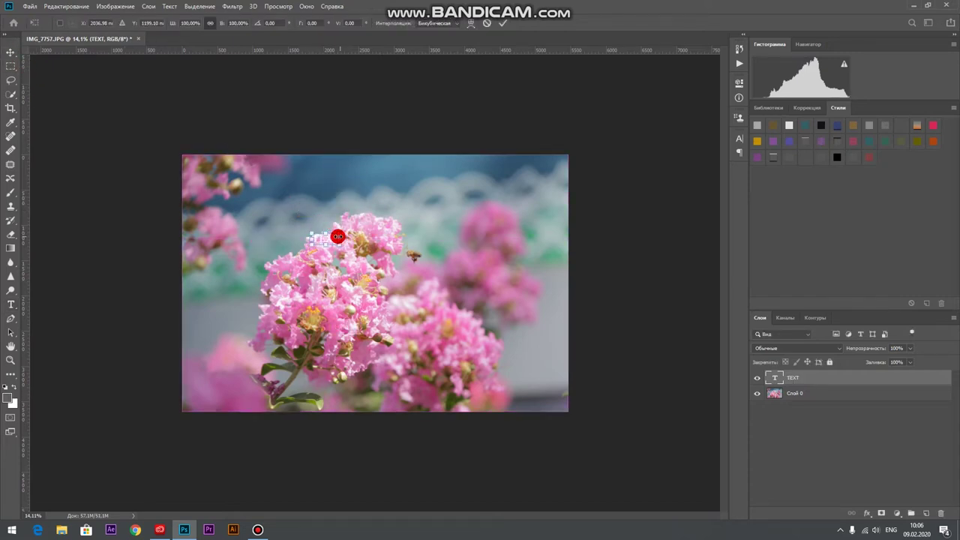
{"action": "left_click_drag", "start_coordinate": [338, 237], "coordinate": [480, 170]}
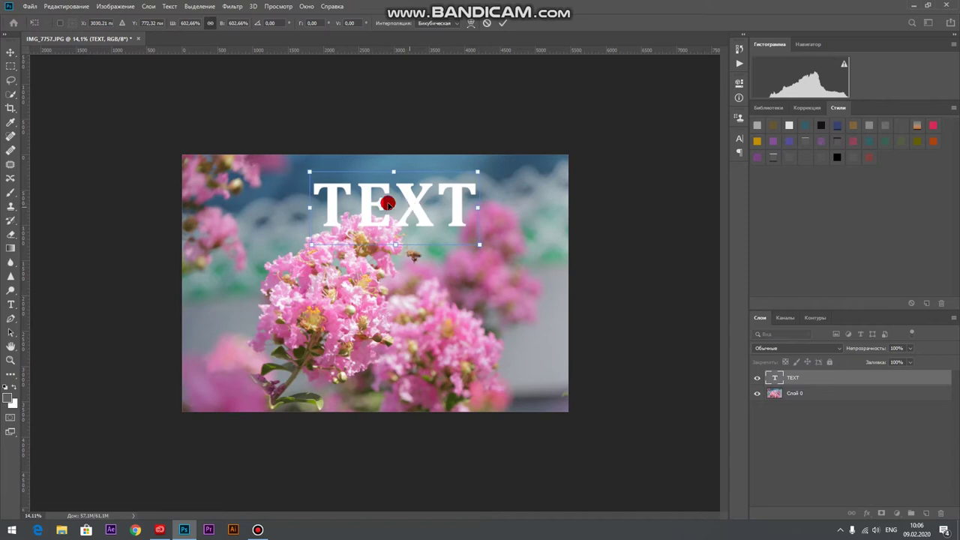
{"action": "left_click_drag", "start_coordinate": [387, 203], "coordinate": [369, 201]}
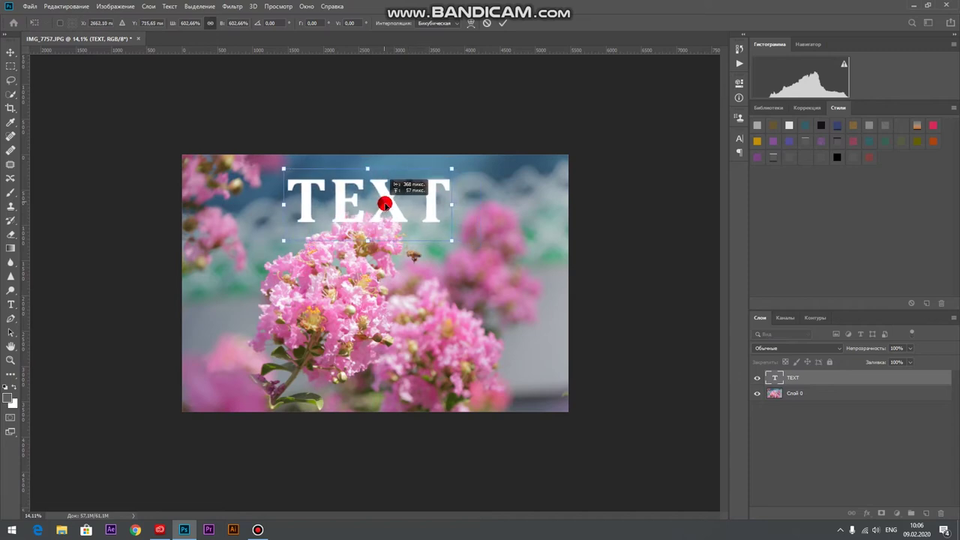
{"action": "left_click", "coordinate": [500, 27]}
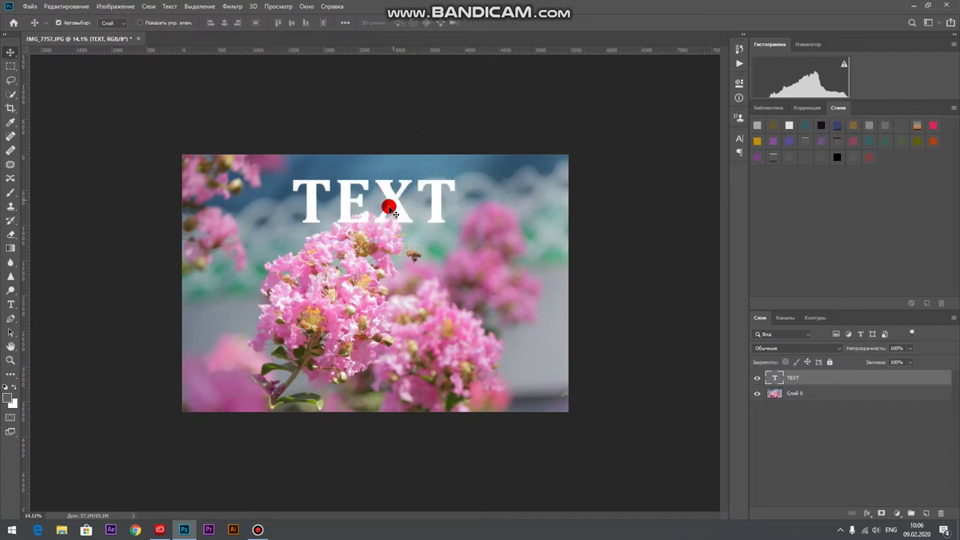
{"action": "mouse_move", "coordinate": [391, 205]}
{"action": "left_mouse_down"}
{"action": "mouse_move", "coordinate": [399, 198]}
{"action": "mouse_move", "coordinate": [383, 210]}
{"action": "mouse_move", "coordinate": [384, 197]}
{"action": "left_mouse_up"}
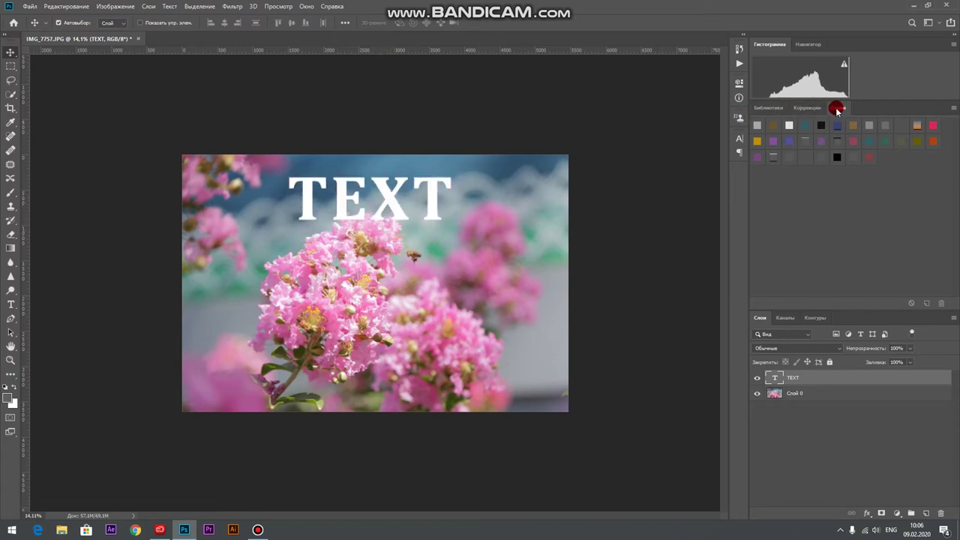
Show the Styles panel from the Window menu.
{"action": "left_click_drag", "start_coordinate": [837, 110], "coordinate": [800, 224]}
{"action": "left_click", "coordinate": [306, 7]}
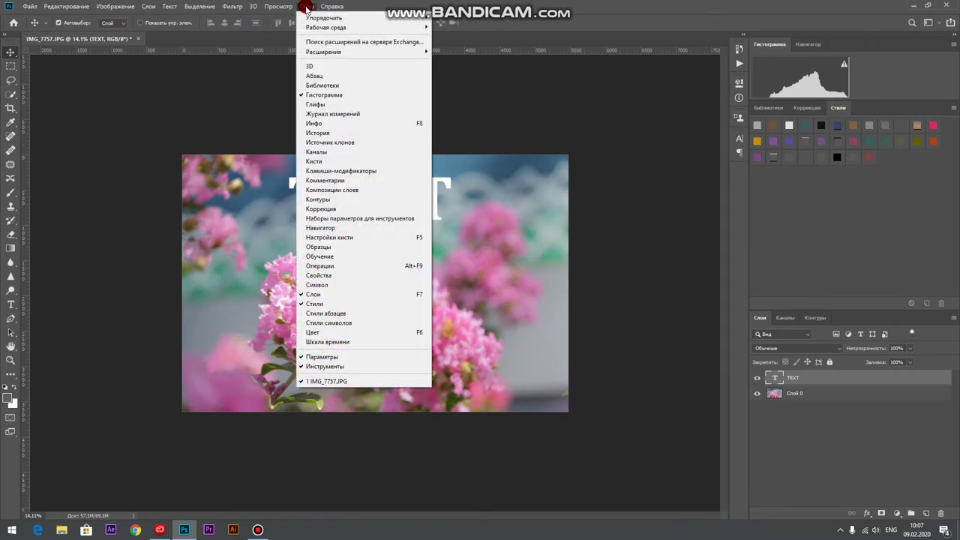
{"action": "left_click", "coordinate": [303, 306]}
{"action": "left_click", "coordinate": [842, 109]}
Try several preset styles on TEXT, settling on a lavender pattern overlay.
{"action": "left_click", "coordinate": [757, 125]}
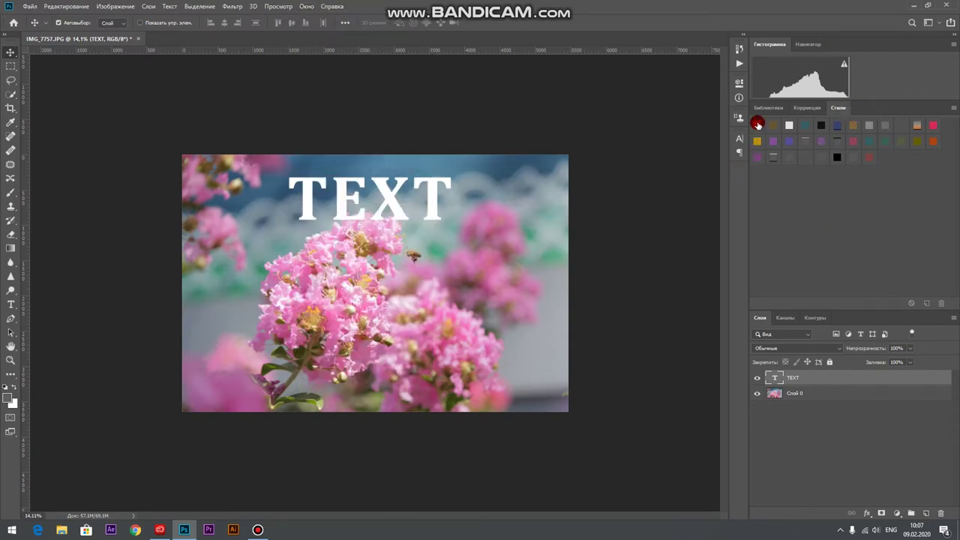
{"action": "left_click", "coordinate": [782, 128]}
{"action": "left_click", "coordinate": [772, 145]}
{"action": "left_click", "coordinate": [758, 160]}
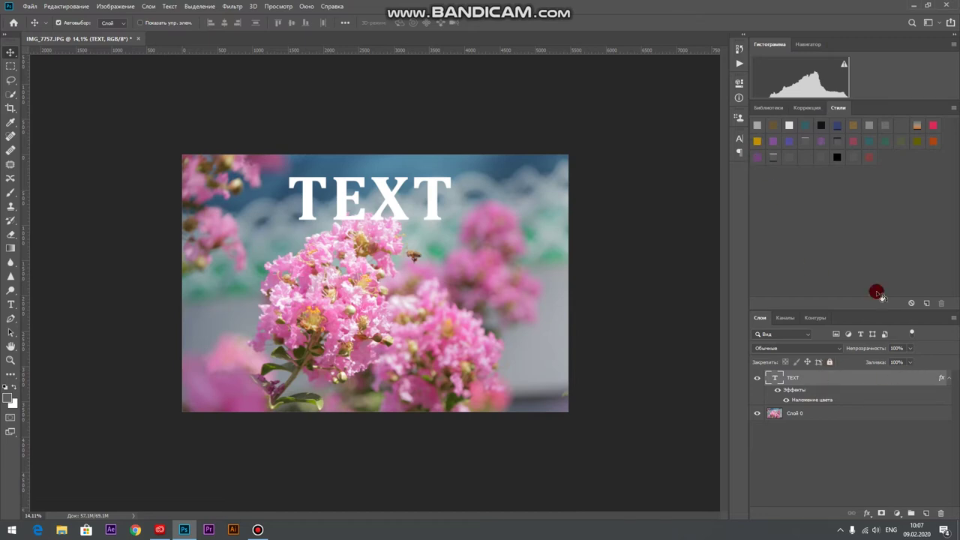
{"action": "left_click", "coordinate": [821, 140]}
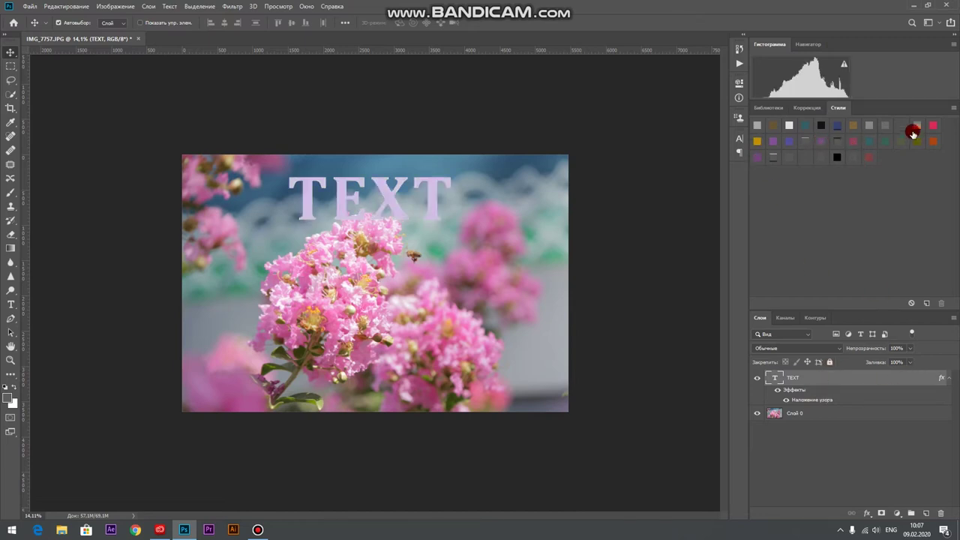
{"action": "left_click", "coordinate": [953, 108]}
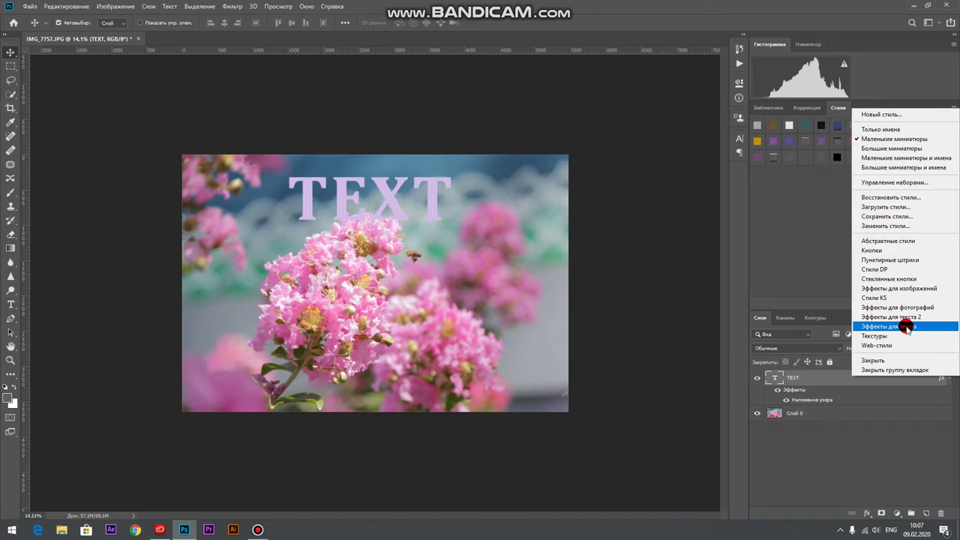
Load the Text Effects style library, replacing current styles, and try several text styles.
{"action": "left_click", "coordinate": [908, 327]}
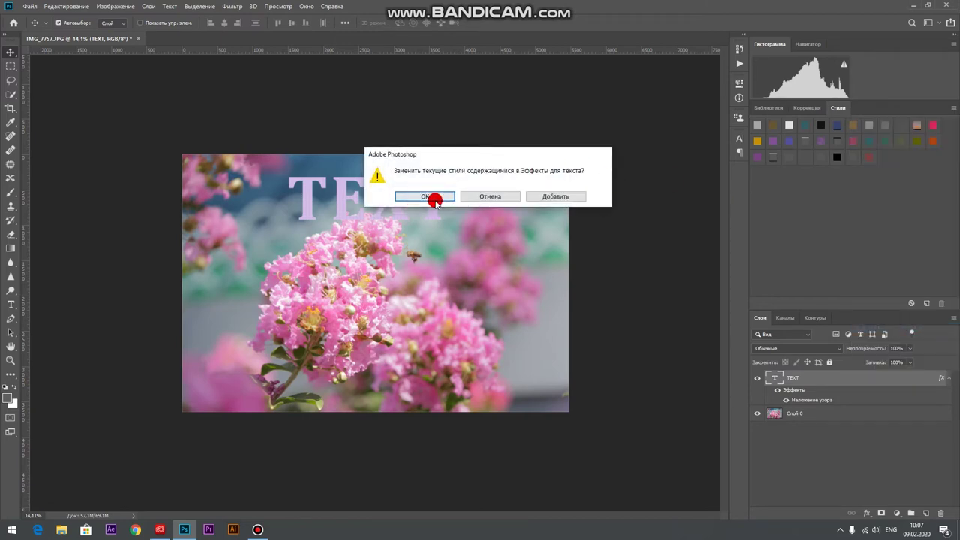
{"action": "left_click", "coordinate": [429, 198]}
{"action": "left_click", "coordinate": [770, 129]}
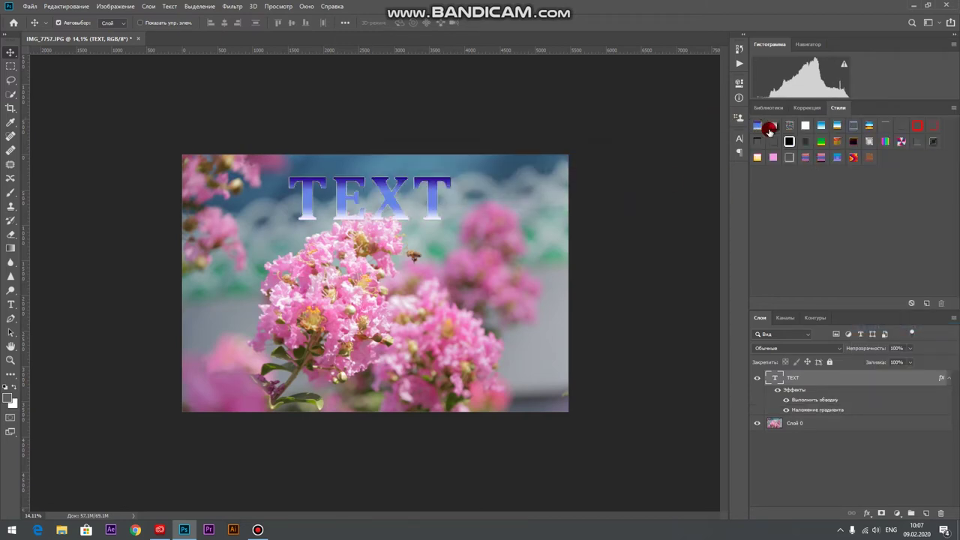
{"action": "left_click", "coordinate": [786, 126]}
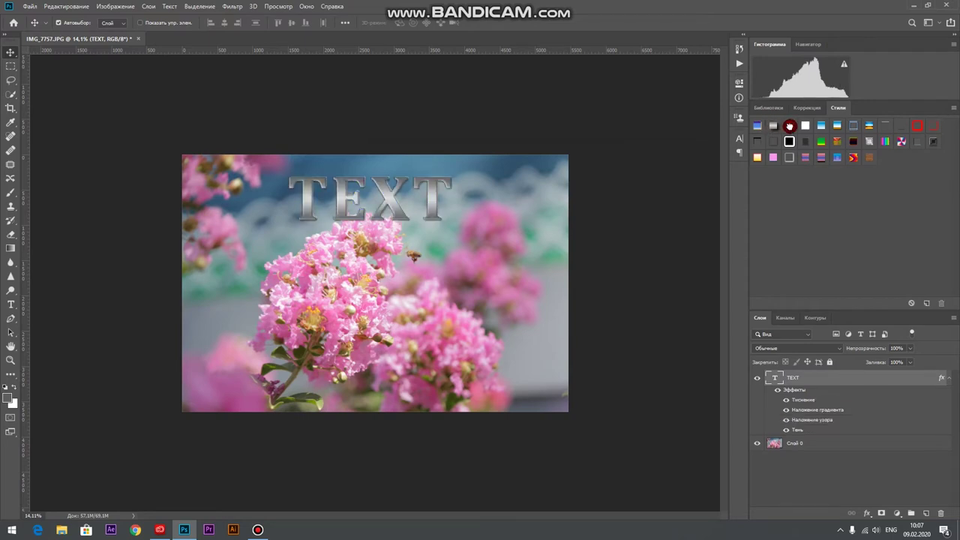
{"action": "left_click", "coordinate": [805, 125]}
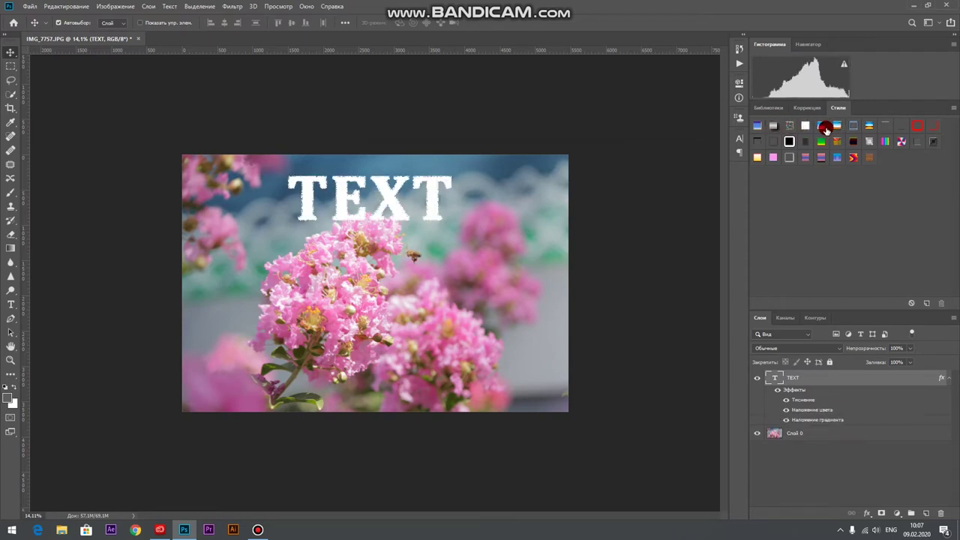
{"action": "left_click", "coordinate": [823, 127]}
{"action": "left_click", "coordinate": [807, 158]}
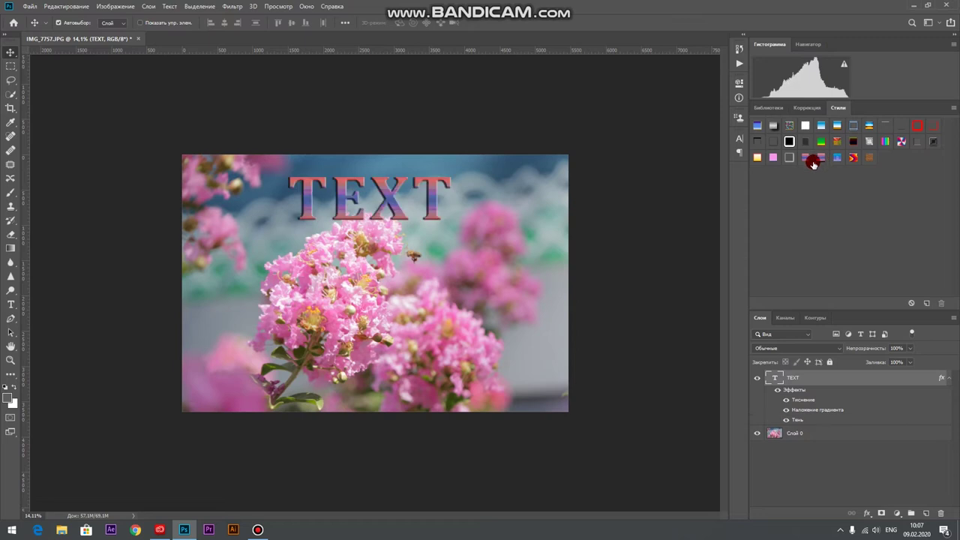
{"action": "left_click", "coordinate": [787, 157]}
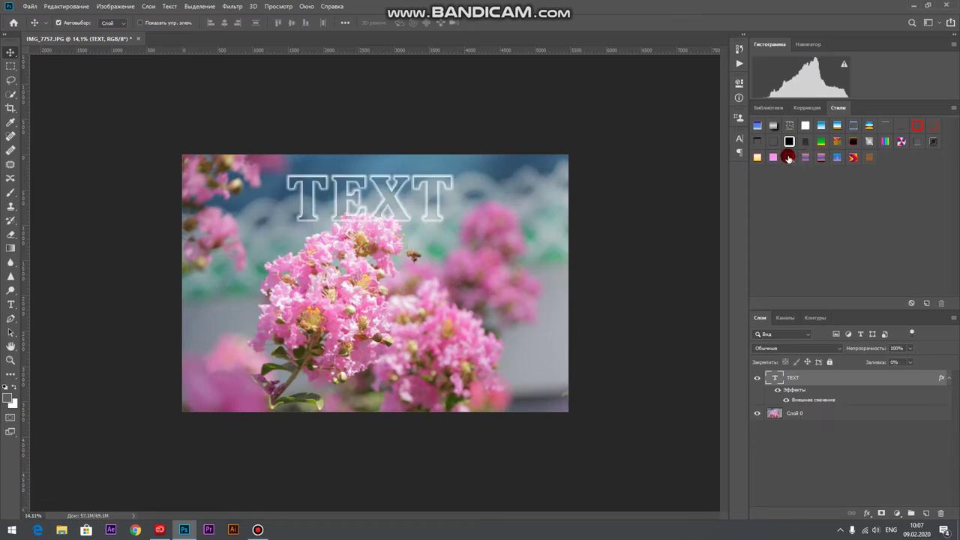
{"action": "mouse_move", "coordinate": [452, 185]}
{"action": "left_mouse_down"}
{"action": "mouse_move", "coordinate": [507, 168]}
{"action": "mouse_move", "coordinate": [518, 180]}
{"action": "left_mouse_up"}
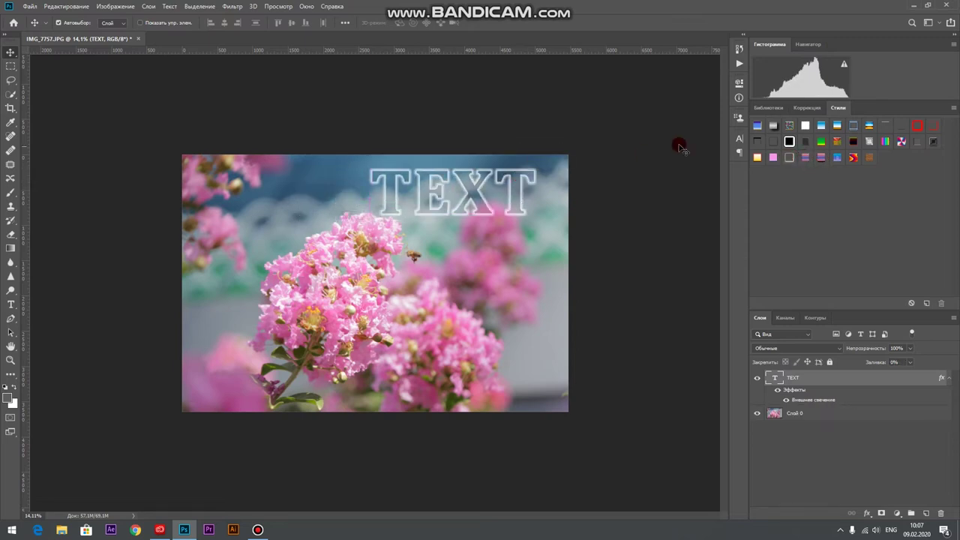
Apply the transparent emboss style to TEXT and reposition it near the top centre.
{"action": "left_click", "coordinate": [896, 126]}
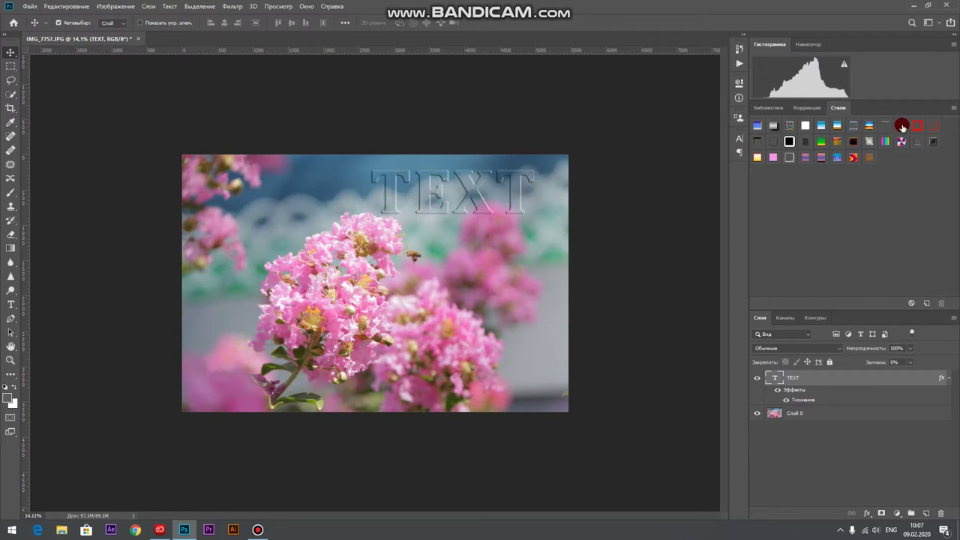
{"action": "left_click_drag", "start_coordinate": [890, 126], "coordinate": [442, 235]}
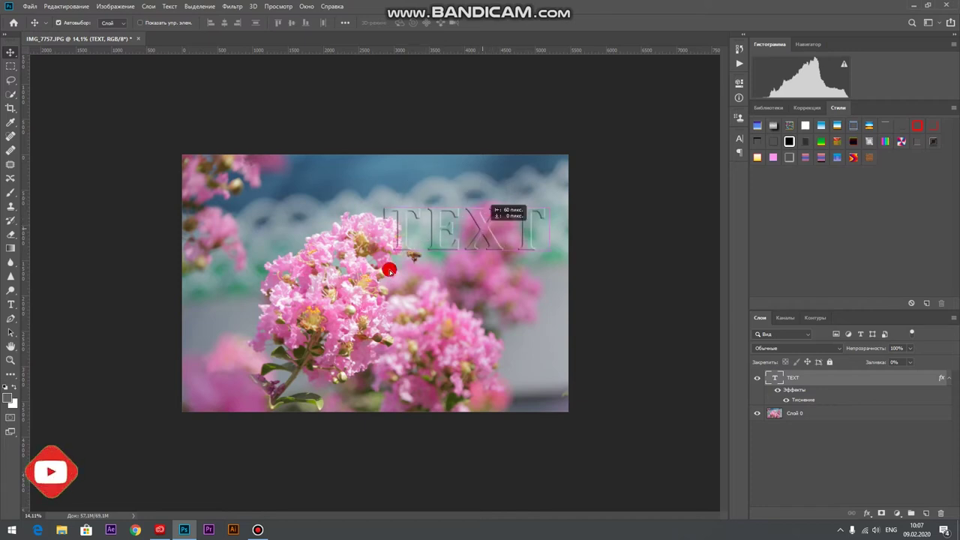
{"action": "mouse_move", "coordinate": [442, 236]}
{"action": "left_mouse_down"}
{"action": "mouse_move", "coordinate": [280, 365]}
{"action": "mouse_move", "coordinate": [276, 381]}
{"action": "mouse_move", "coordinate": [307, 203]}
{"action": "mouse_move", "coordinate": [285, 183]}
{"action": "left_mouse_up"}
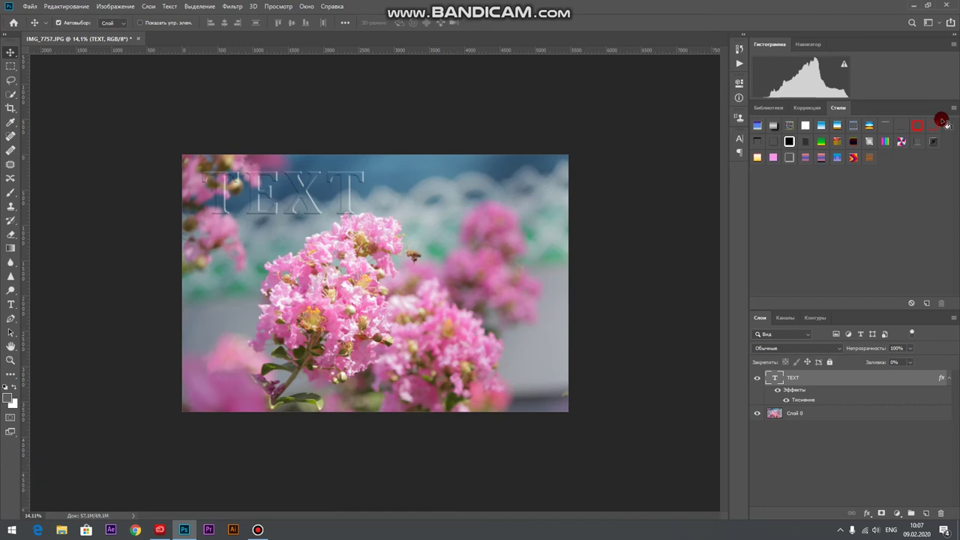
{"action": "left_click_drag", "start_coordinate": [338, 200], "coordinate": [379, 222]}
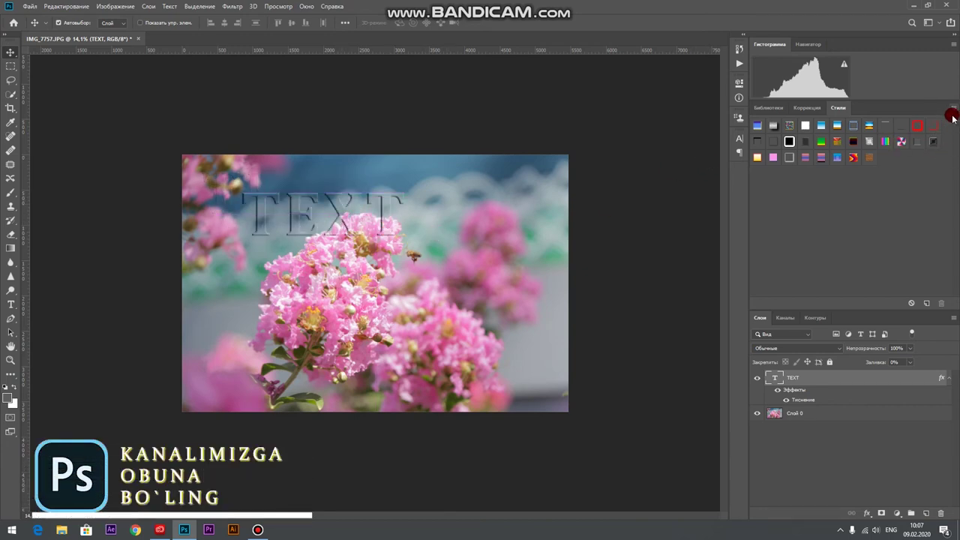
{"action": "left_click_drag", "start_coordinate": [344, 211], "coordinate": [369, 204]}
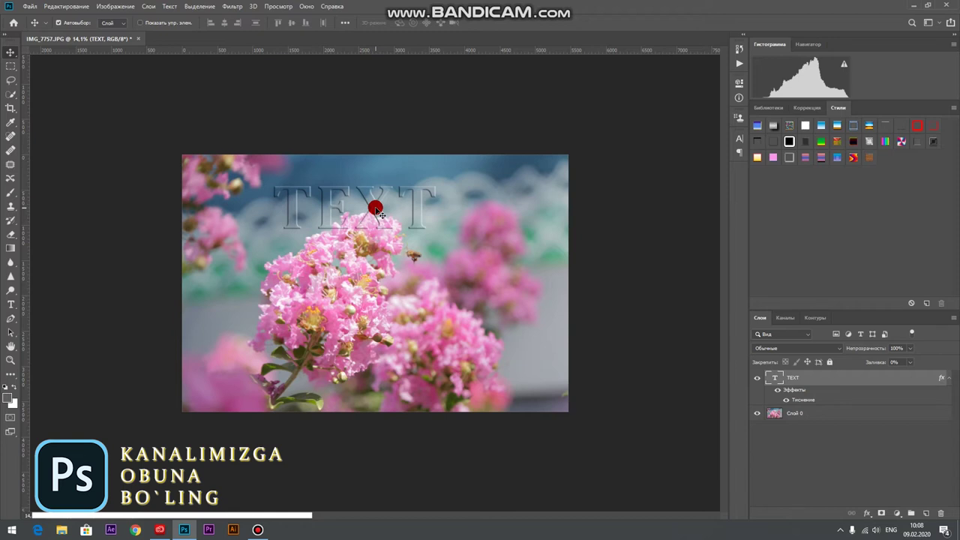
Clear the TEXT layer style (Очистить стиль слоя) and drag the title to the upper-left.
{"action": "right_click", "coordinate": [806, 379]}
{"action": "left_click", "coordinate": [800, 378]}
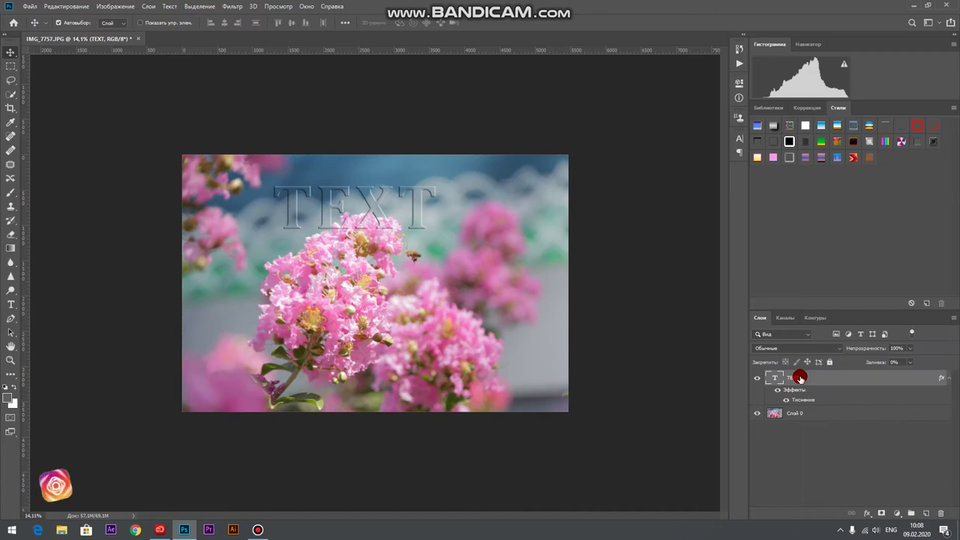
{"action": "right_click", "coordinate": [807, 381]}
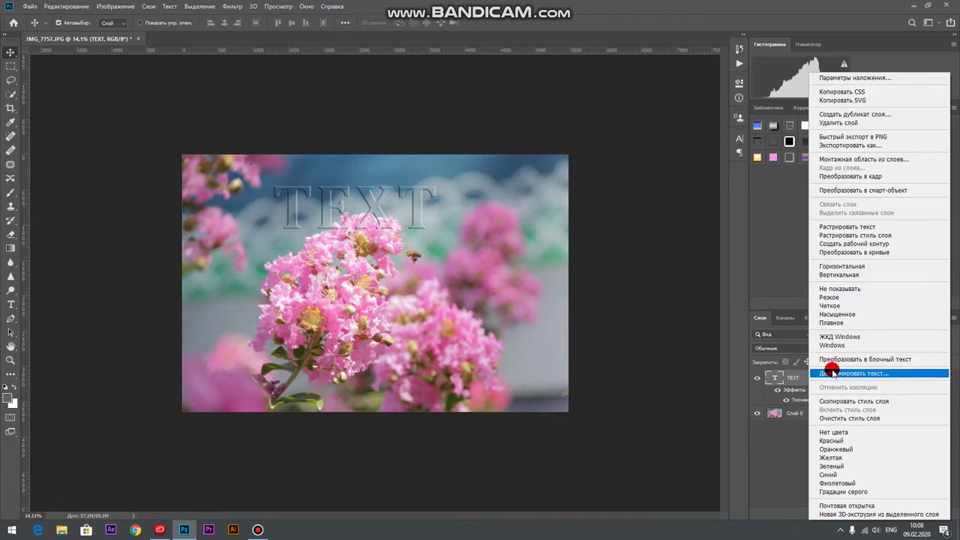
{"action": "right_click", "coordinate": [718, 353]}
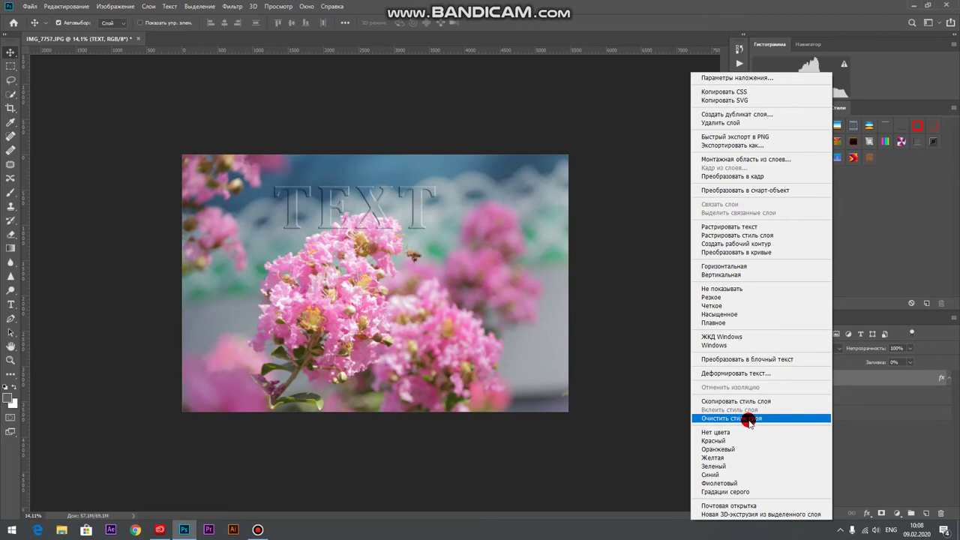
{"action": "left_click", "coordinate": [750, 418]}
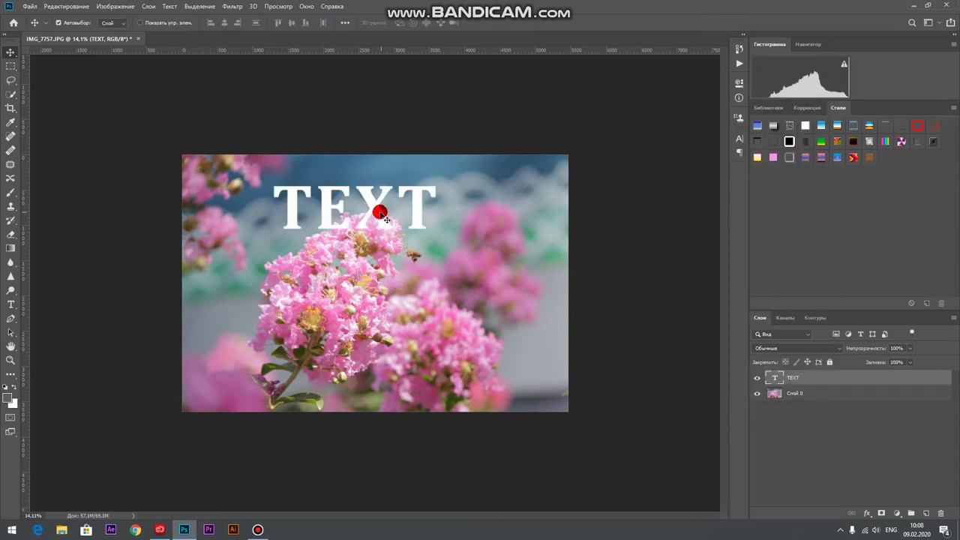
{"action": "left_click_drag", "start_coordinate": [381, 216], "coordinate": [295, 194]}
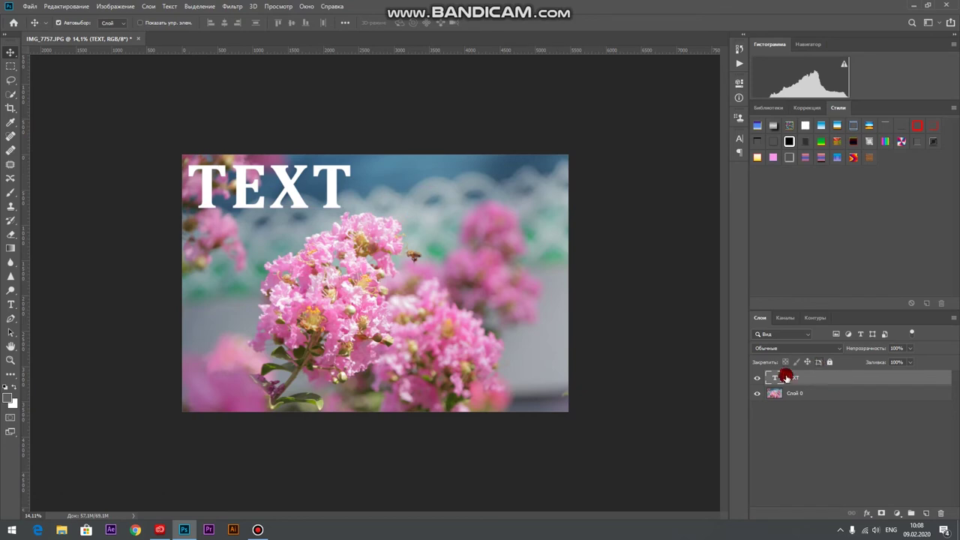
{"action": "left_click_drag", "start_coordinate": [792, 379], "coordinate": [815, 258]}
Select Слой 0 and try a few gradient presets on the photo.
{"action": "left_click", "coordinate": [800, 395]}
{"action": "double_click", "coordinate": [795, 395]}
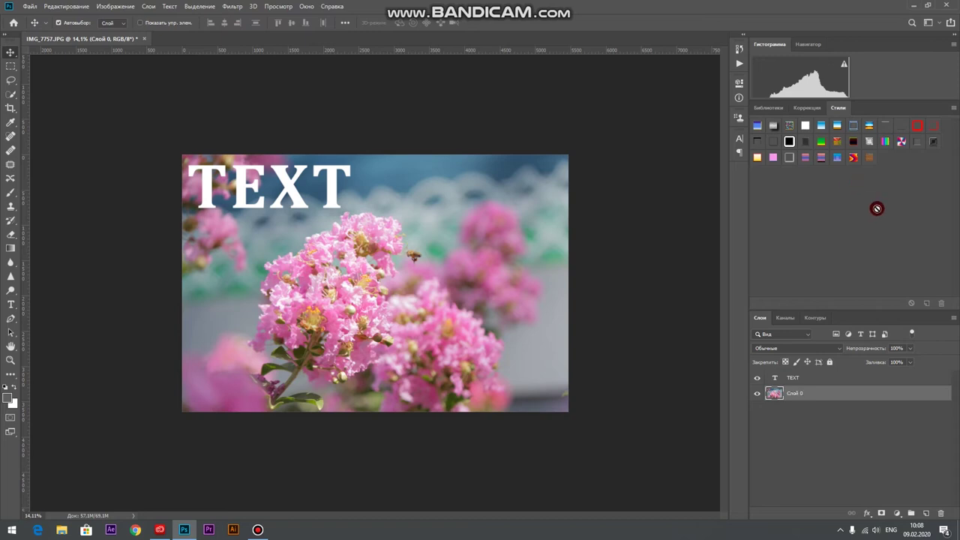
{"action": "left_click", "coordinate": [869, 126]}
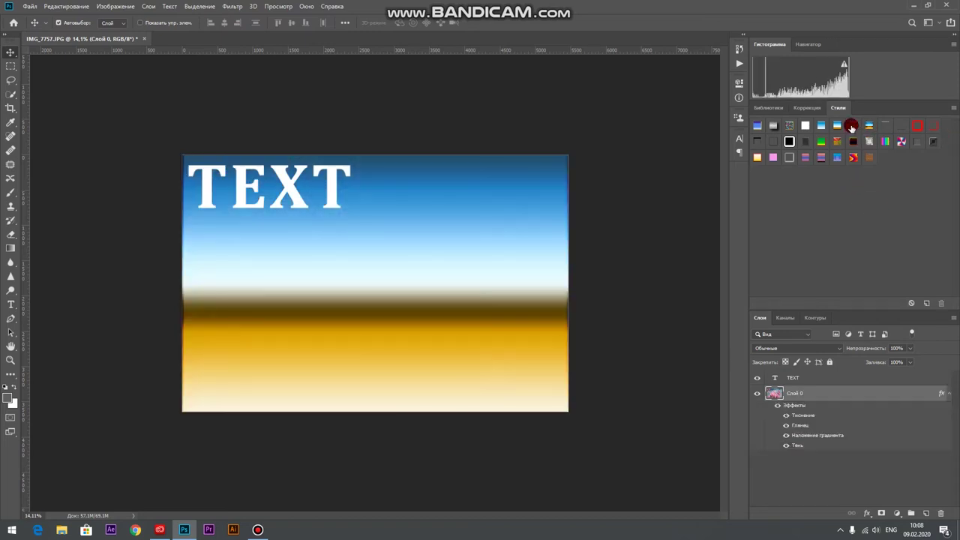
{"action": "left_click", "coordinate": [820, 125]}
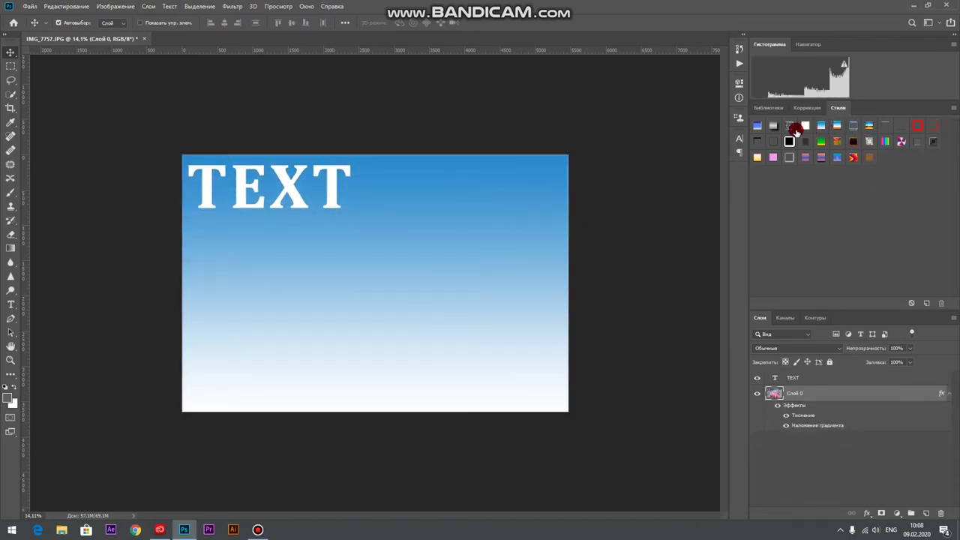
{"action": "left_click", "coordinate": [796, 126]}
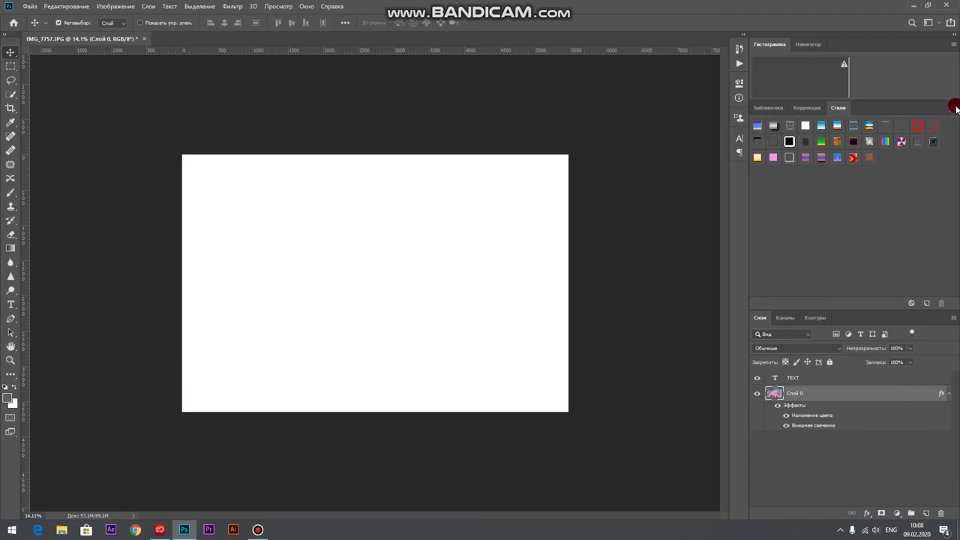
Load the Эффекты для фотографий style set and apply a blue-lavender colour overlay to the photo.
{"action": "left_click", "coordinate": [953, 108]}
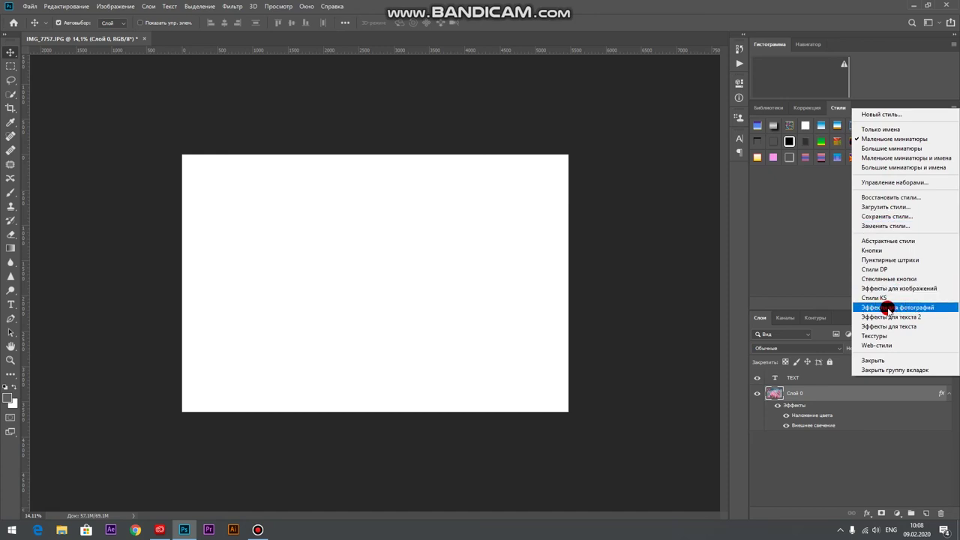
{"action": "left_click", "coordinate": [888, 308]}
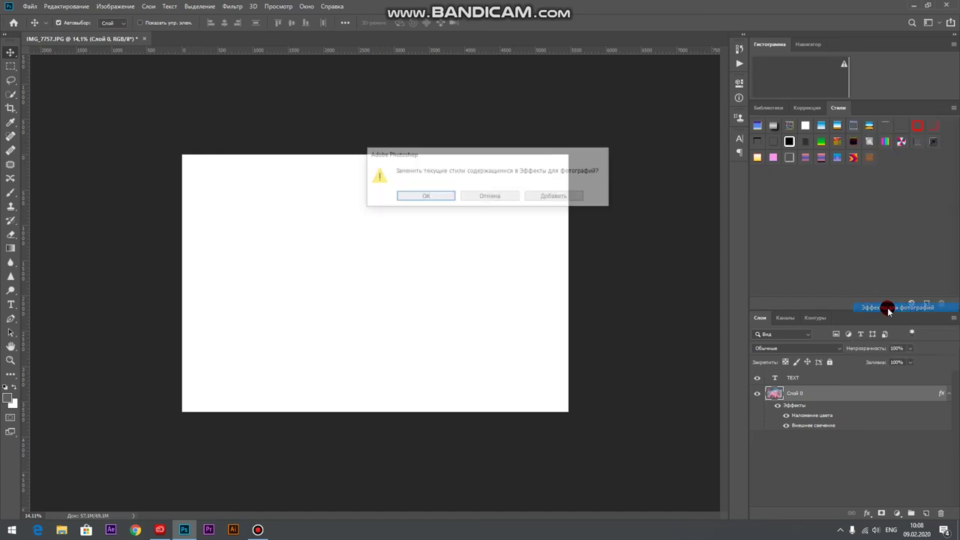
{"action": "left_click", "coordinate": [417, 198]}
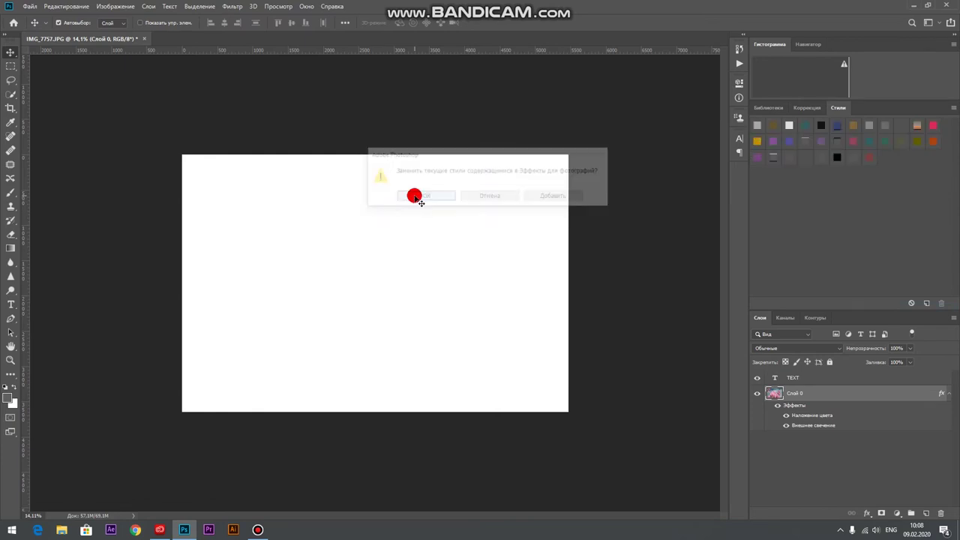
{"action": "left_click", "coordinate": [756, 144]}
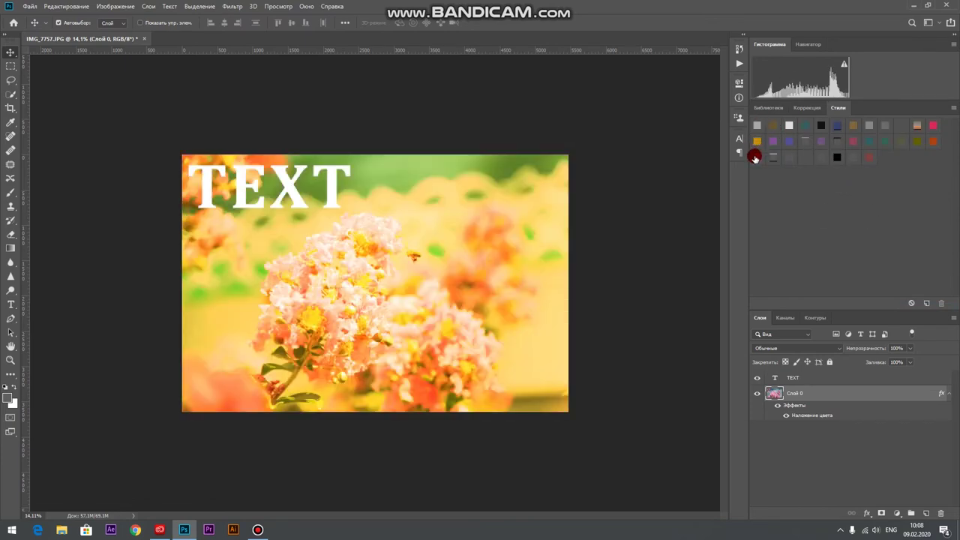
{"action": "left_click", "coordinate": [756, 156]}
{"action": "left_click", "coordinate": [774, 138]}
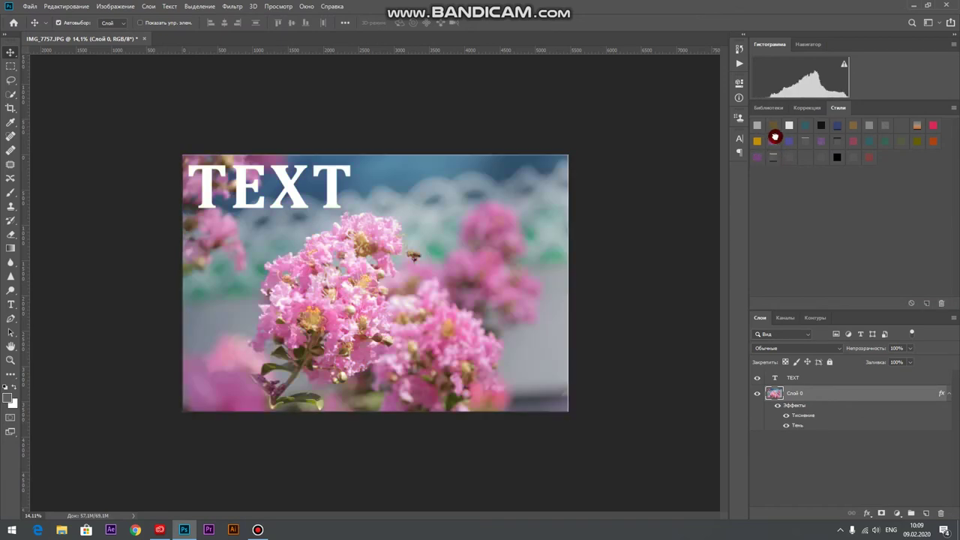
{"action": "left_click", "coordinate": [791, 143]}
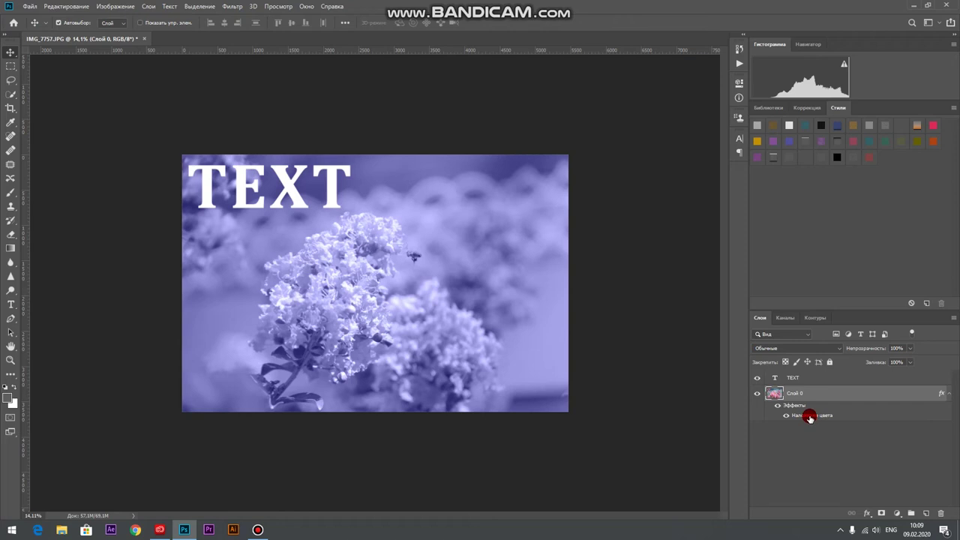
Try Нормальный, Затемнение and Светлее blend modes at various opacities for the colour overlay.
{"action": "double_click", "coordinate": [809, 416]}
{"action": "left_click_drag", "start_coordinate": [647, 96], "coordinate": [704, 58]}
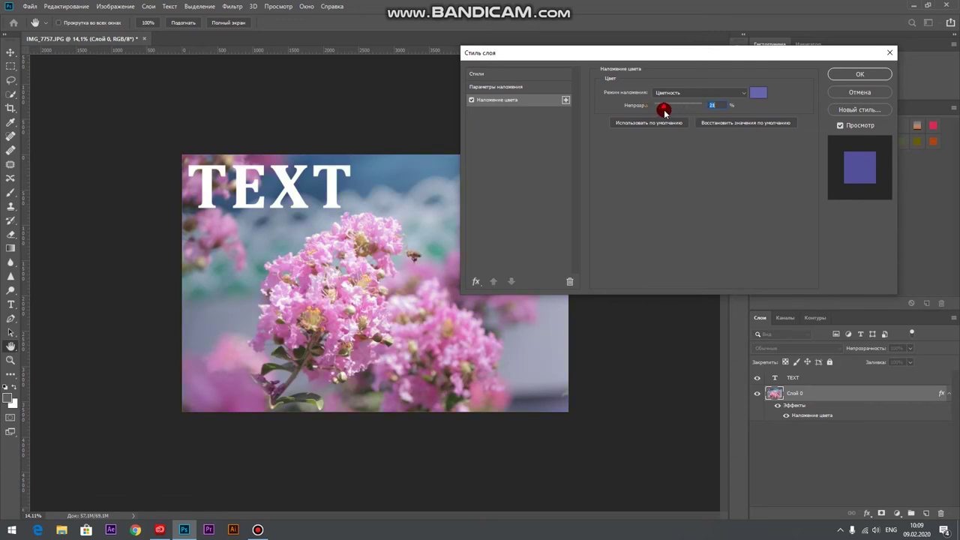
{"action": "left_click_drag", "start_coordinate": [701, 107], "coordinate": [684, 109]}
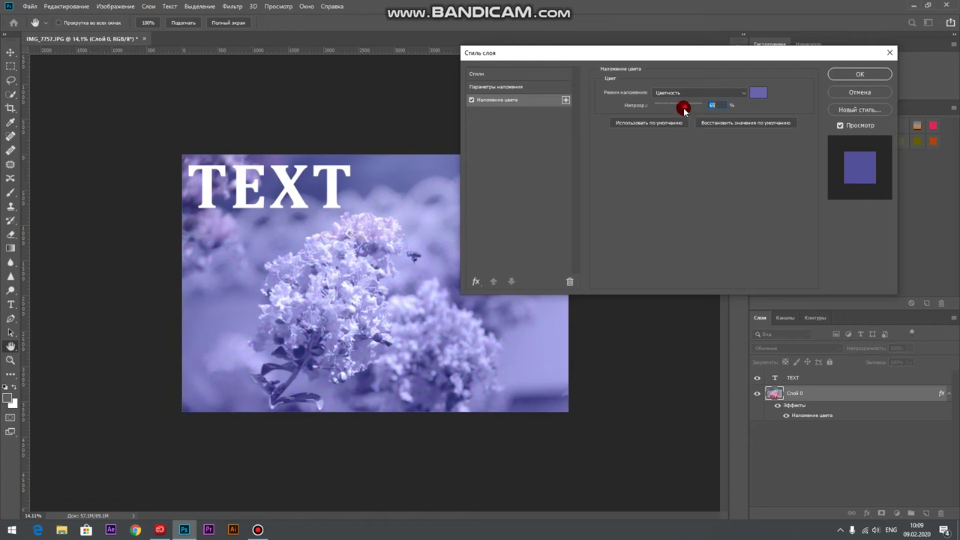
{"action": "left_click", "coordinate": [681, 93]}
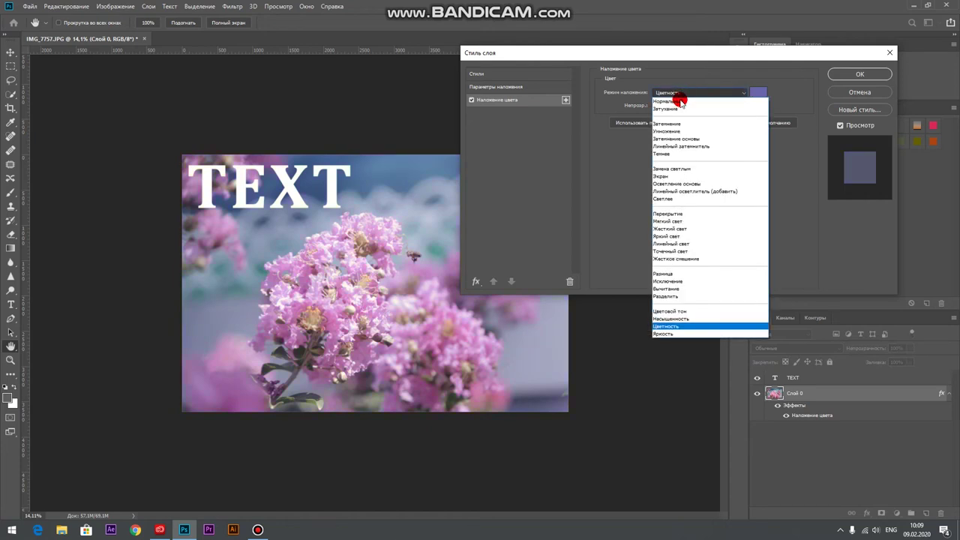
{"action": "left_click", "coordinate": [680, 101]}
{"action": "left_click_drag", "start_coordinate": [667, 111], "coordinate": [679, 105]}
{"action": "left_click", "coordinate": [681, 93]}
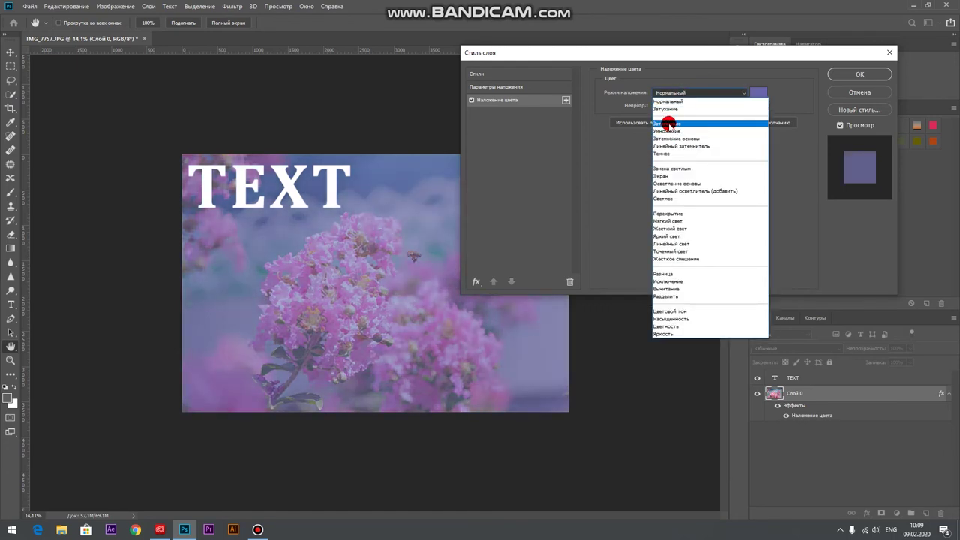
{"action": "left_click", "coordinate": [660, 123]}
{"action": "left_click_drag", "start_coordinate": [678, 105], "coordinate": [666, 110]}
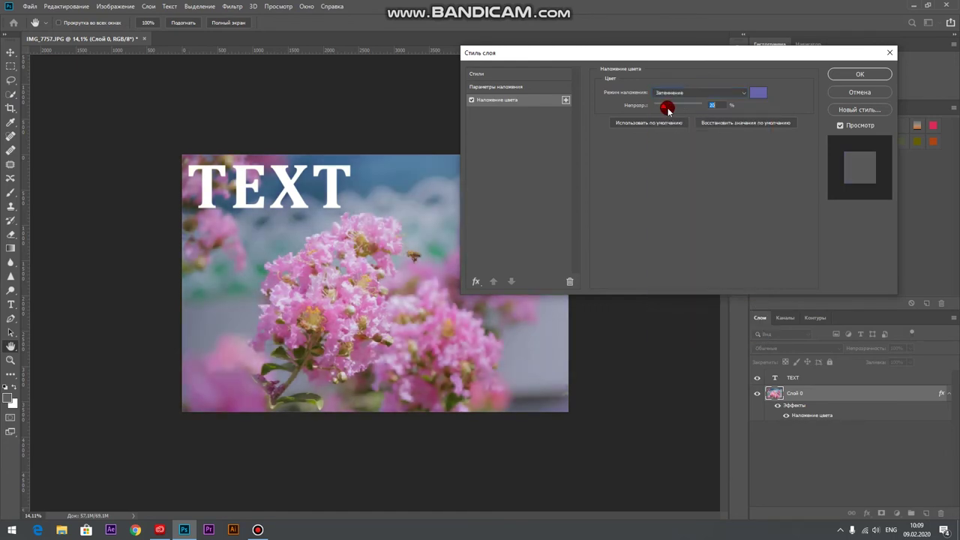
{"action": "left_click", "coordinate": [669, 92]}
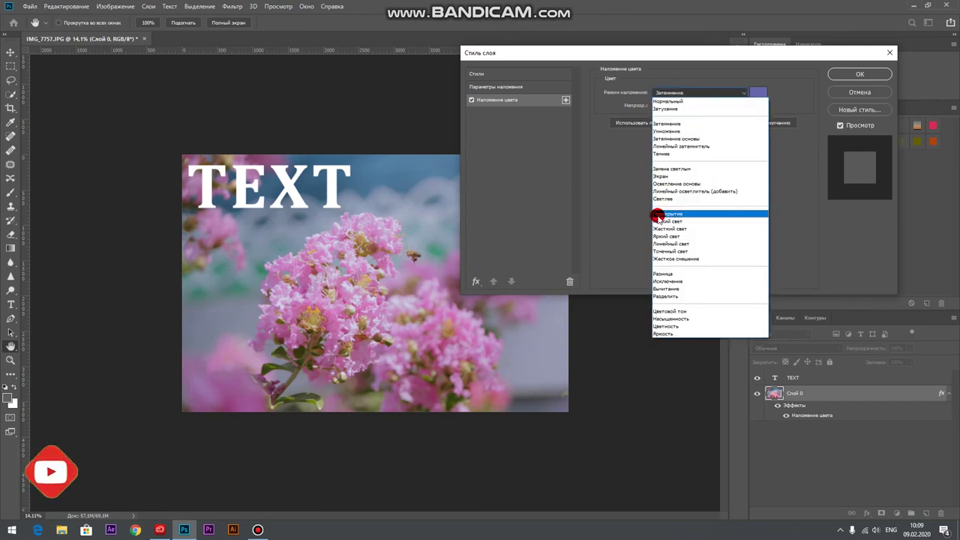
{"action": "left_click", "coordinate": [664, 199]}
{"action": "mouse_move", "coordinate": [665, 104]}
{"action": "left_mouse_down"}
{"action": "mouse_move", "coordinate": [680, 110]}
{"action": "mouse_move", "coordinate": [664, 113]}
{"action": "left_mouse_up"}
Set the colour overlay to Цветовой тон at 27% opacity and confirm.
{"action": "left_click_drag", "start_coordinate": [661, 61], "coordinate": [790, 69]}
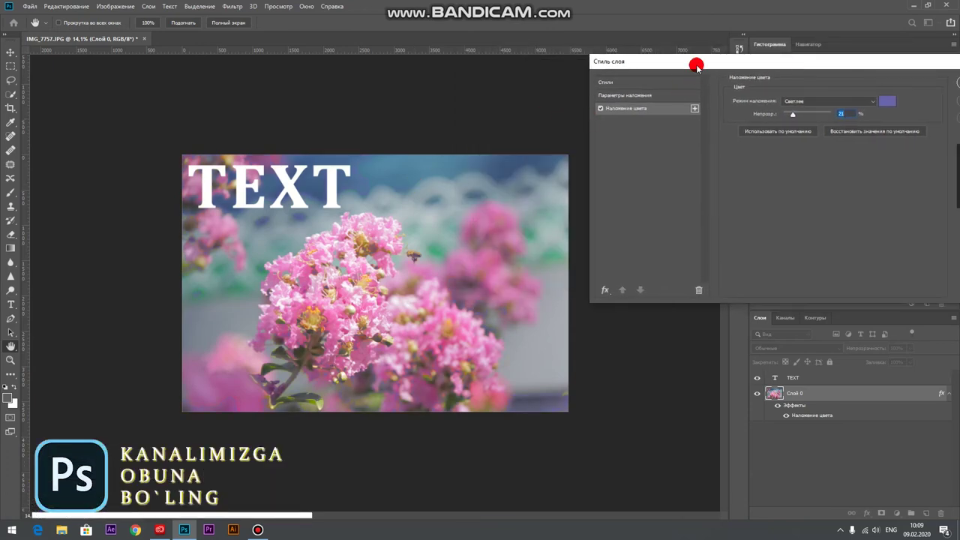
{"action": "left_click_drag", "start_coordinate": [653, 63], "coordinate": [479, 105]}
{"action": "left_click", "coordinate": [643, 144]}
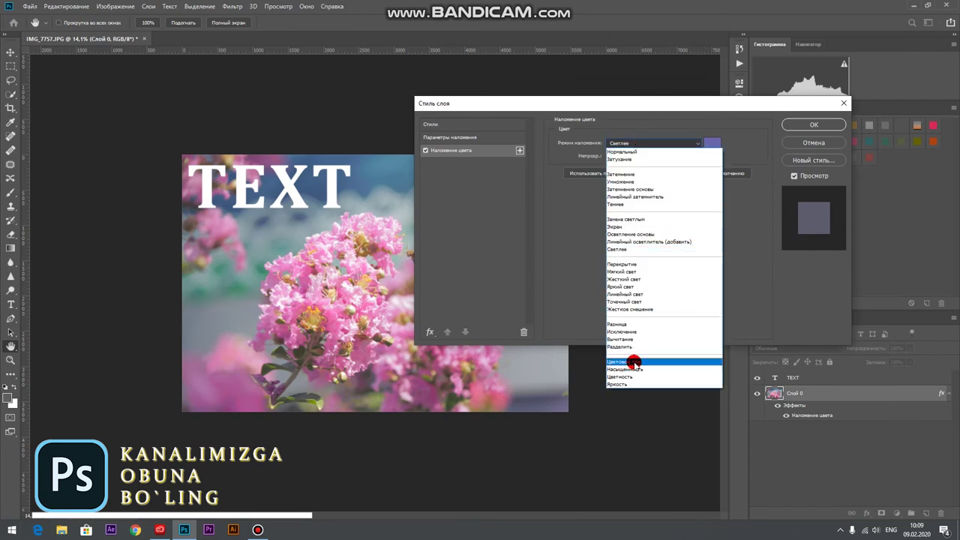
{"action": "left_click", "coordinate": [634, 362]}
{"action": "mouse_move", "coordinate": [621, 159]}
{"action": "left_mouse_down"}
{"action": "mouse_move", "coordinate": [627, 177]}
{"action": "mouse_move", "coordinate": [617, 140]}
{"action": "left_mouse_up"}
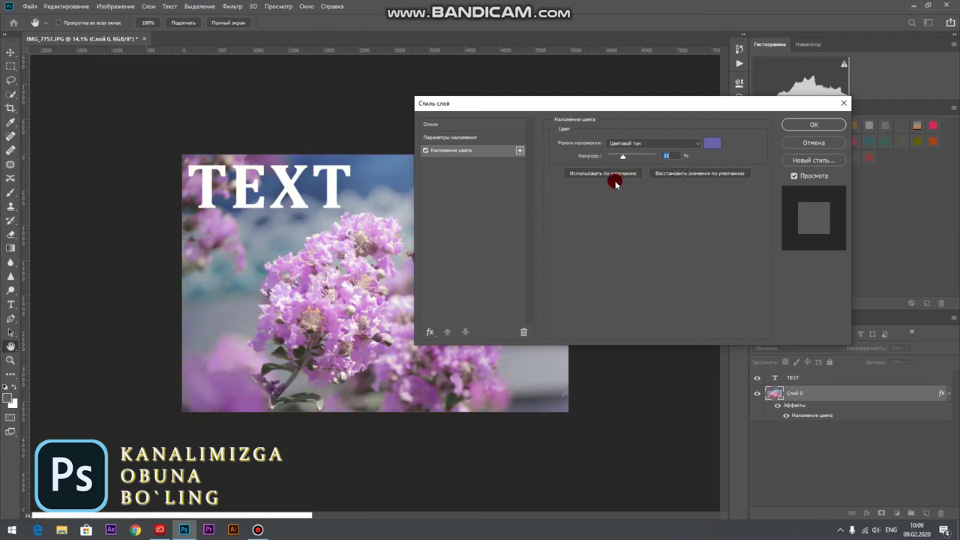
{"action": "left_click_drag", "start_coordinate": [617, 105], "coordinate": [600, 112]}
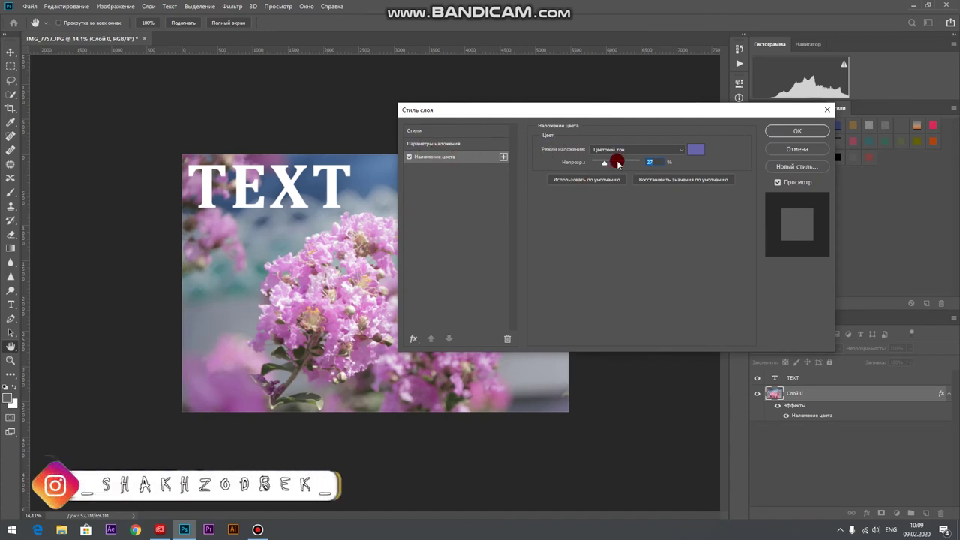
{"action": "left_click_drag", "start_coordinate": [664, 117], "coordinate": [672, 124]}
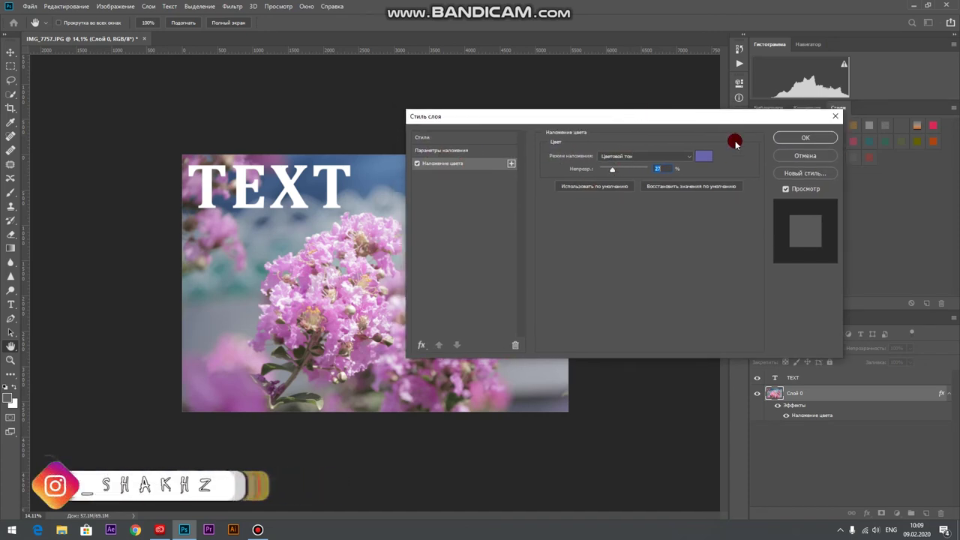
{"action": "left_click", "coordinate": [806, 140]}
{"action": "left_click", "coordinate": [784, 390]}
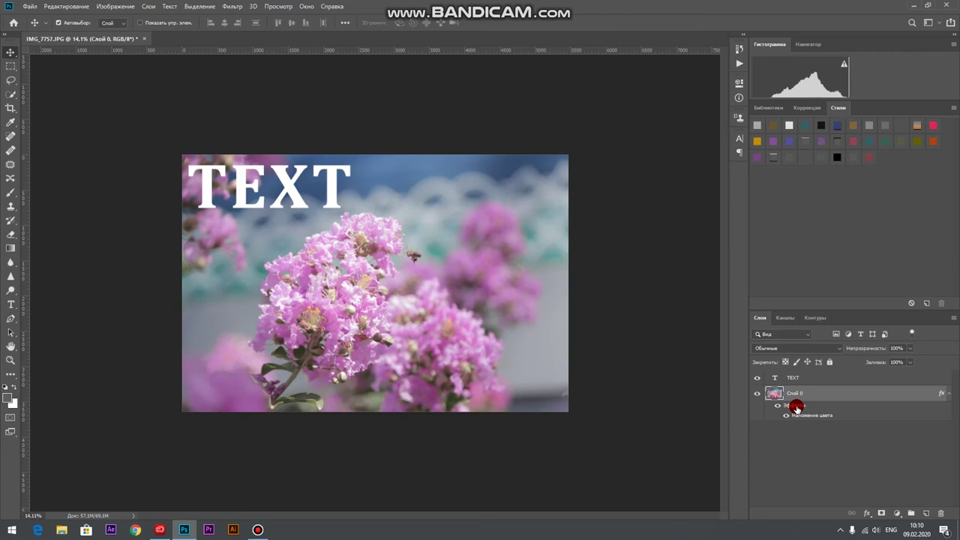
Compare the photo with its effects off, re-enable the colour overlay, and open Blending Options.
{"action": "right_click", "coordinate": [796, 407]}
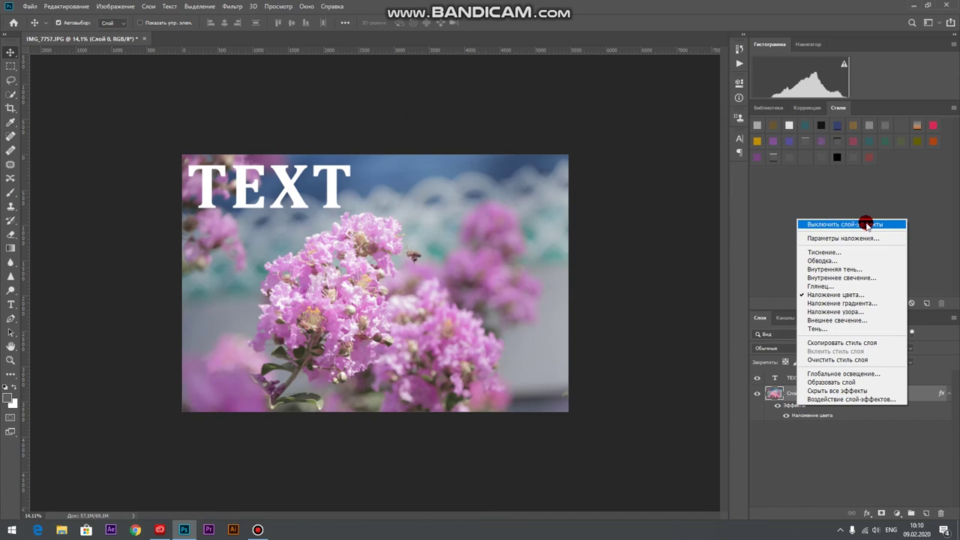
{"action": "left_click", "coordinate": [822, 227]}
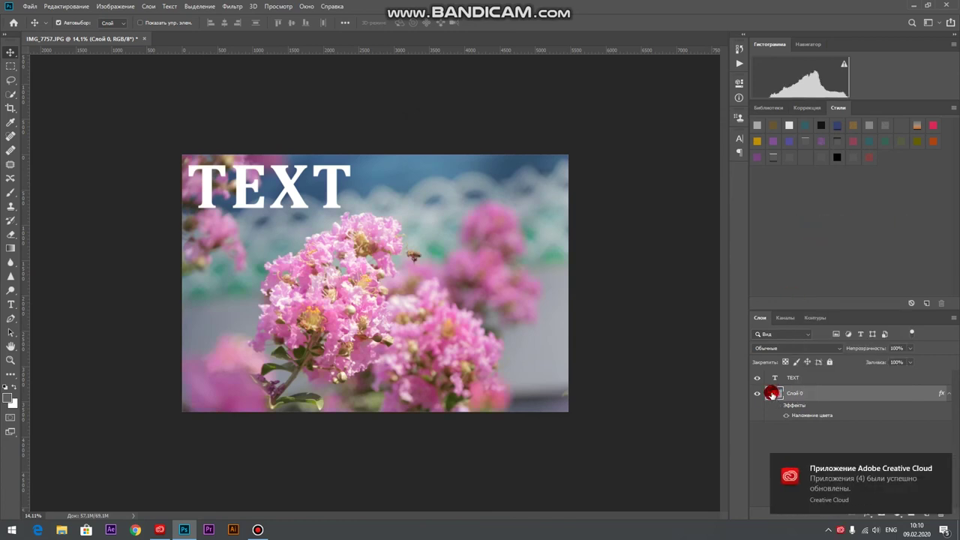
{"action": "left_click", "coordinate": [786, 417]}
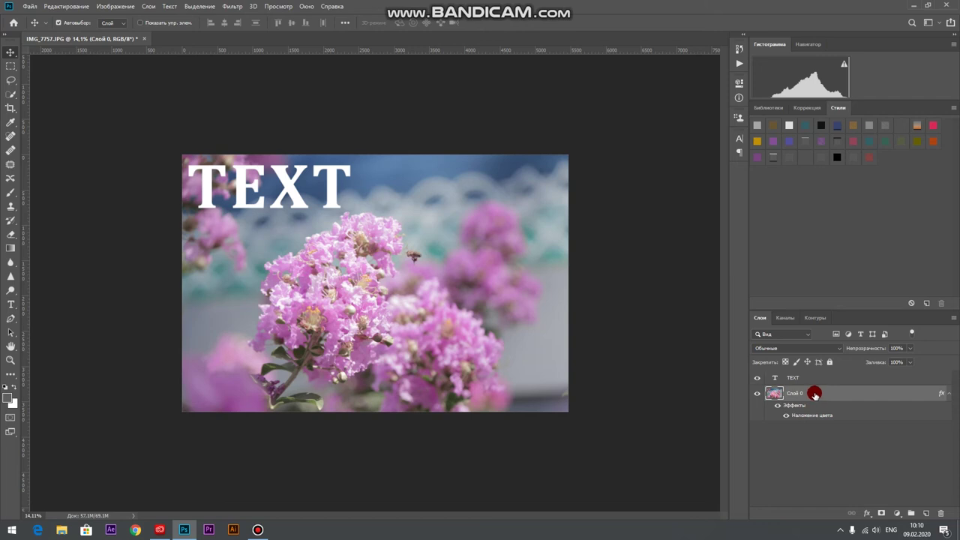
{"action": "left_click", "coordinate": [868, 514]}
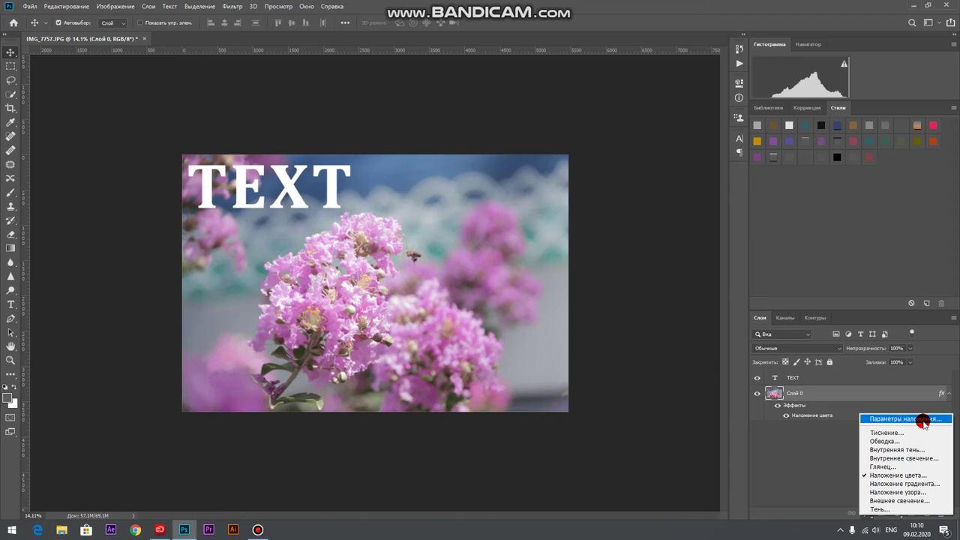
{"action": "left_click", "coordinate": [915, 419]}
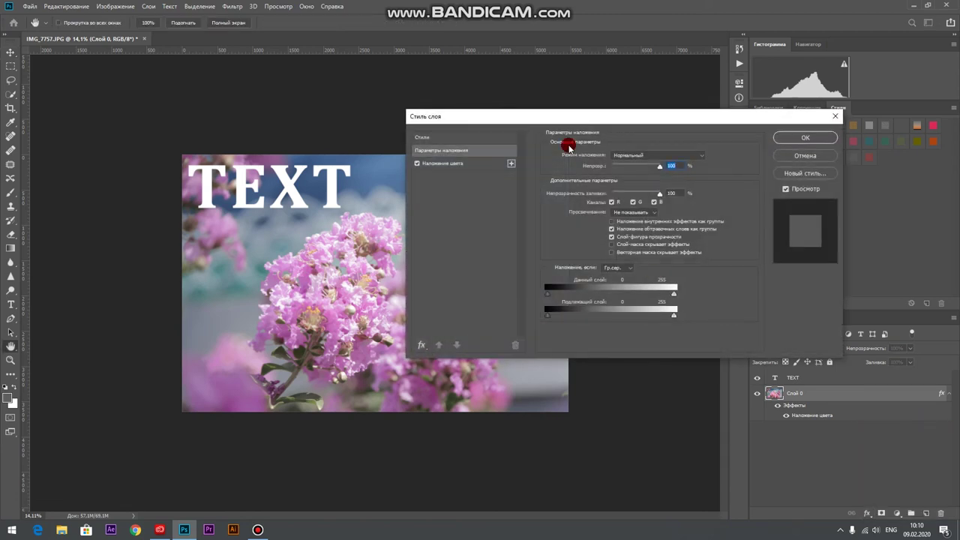
Try satin and inner glow on the photo layer, then switch them and the colour overlay off.
{"action": "left_click_drag", "start_coordinate": [577, 122], "coordinate": [338, 162]}
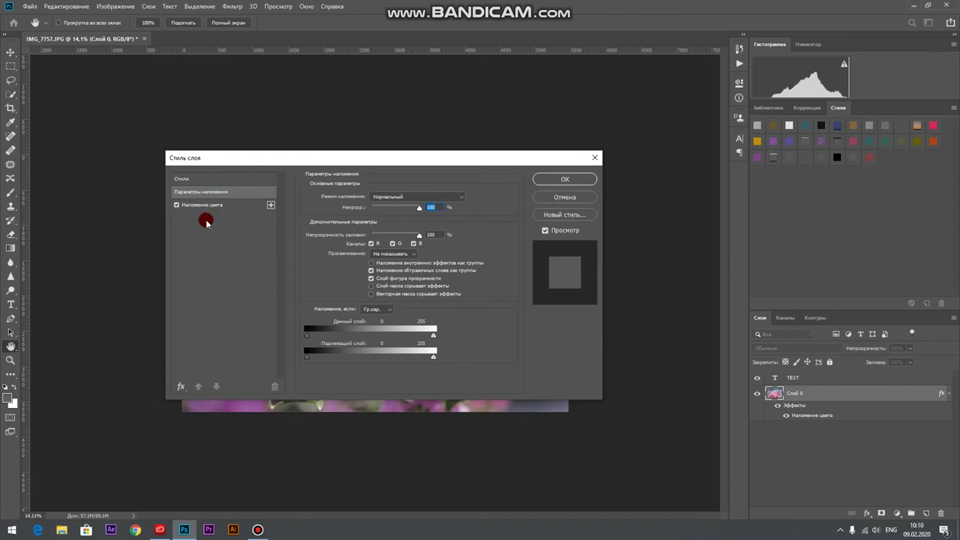
{"action": "left_click", "coordinate": [181, 387]}
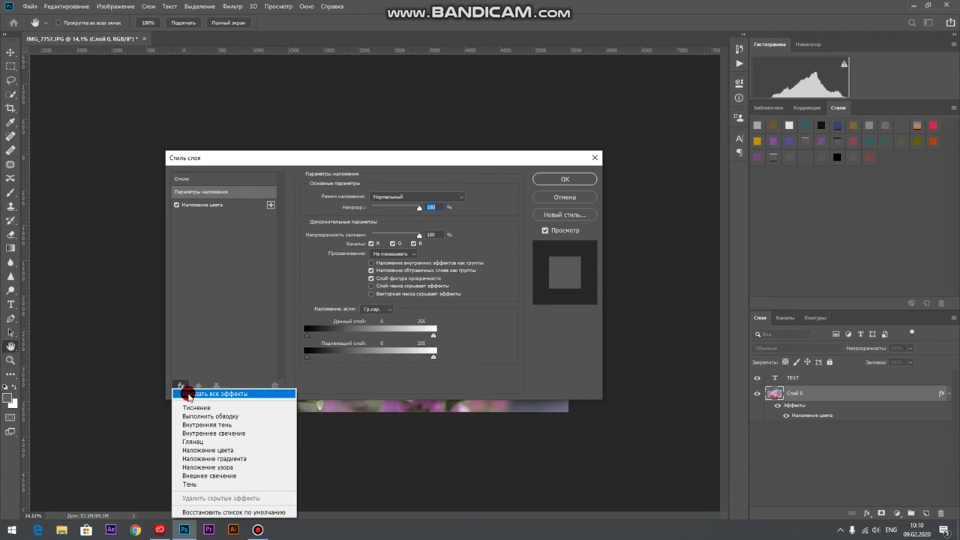
{"action": "left_click", "coordinate": [215, 393]}
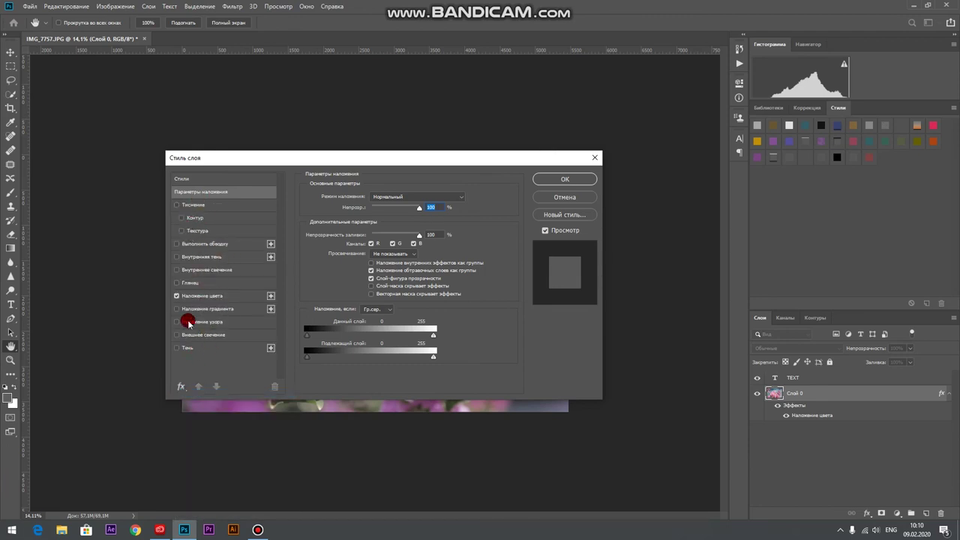
{"action": "left_click", "coordinate": [188, 283]}
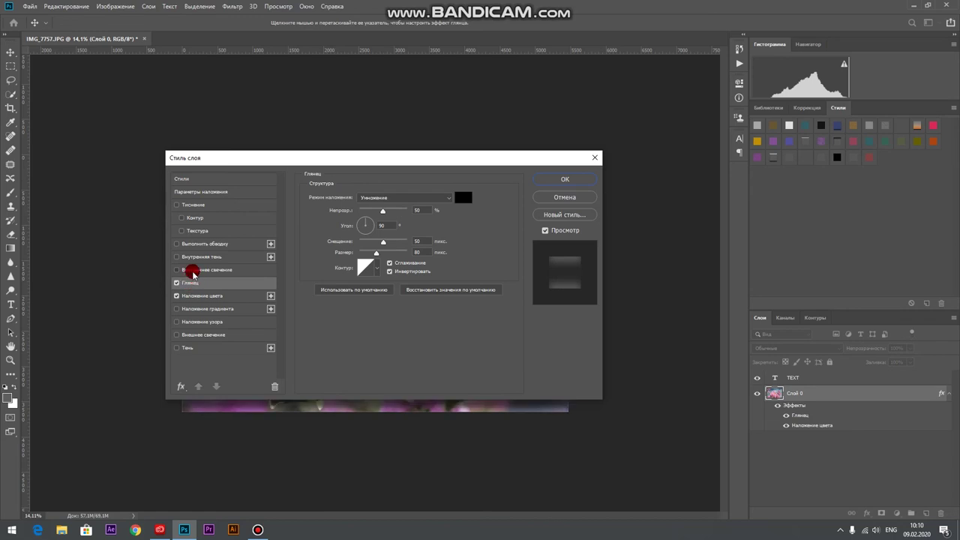
{"action": "left_click", "coordinate": [189, 271]}
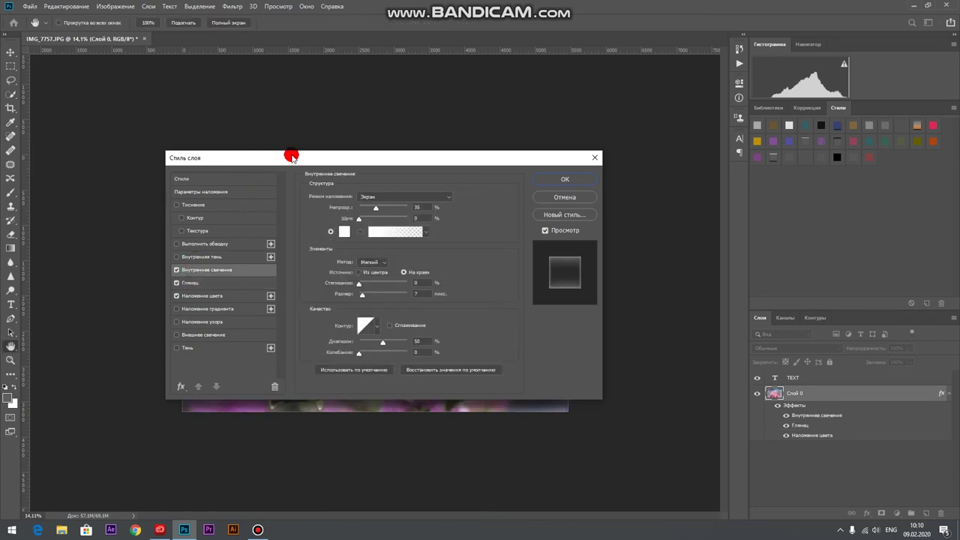
{"action": "left_click_drag", "start_coordinate": [261, 158], "coordinate": [746, 143]}
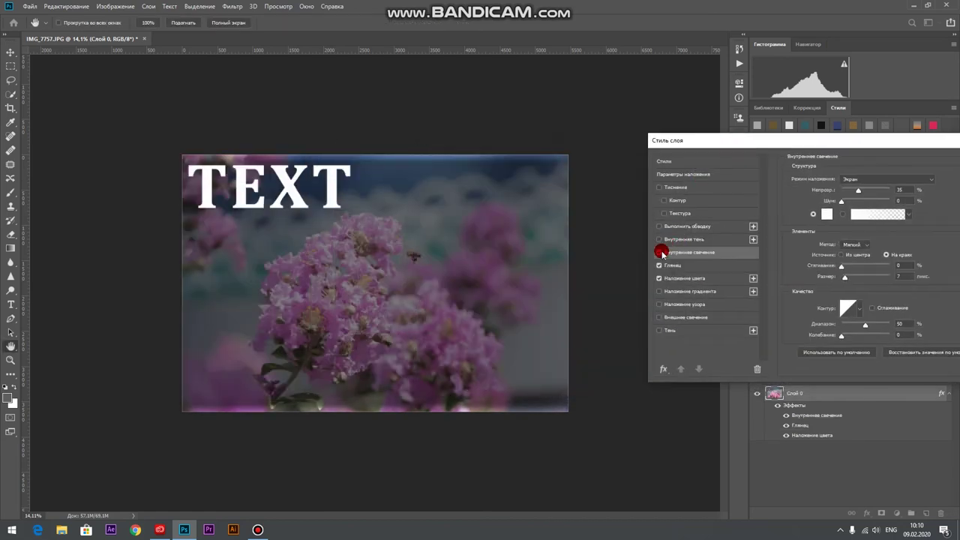
{"action": "left_click", "coordinate": [659, 252]}
{"action": "left_click", "coordinate": [659, 279]}
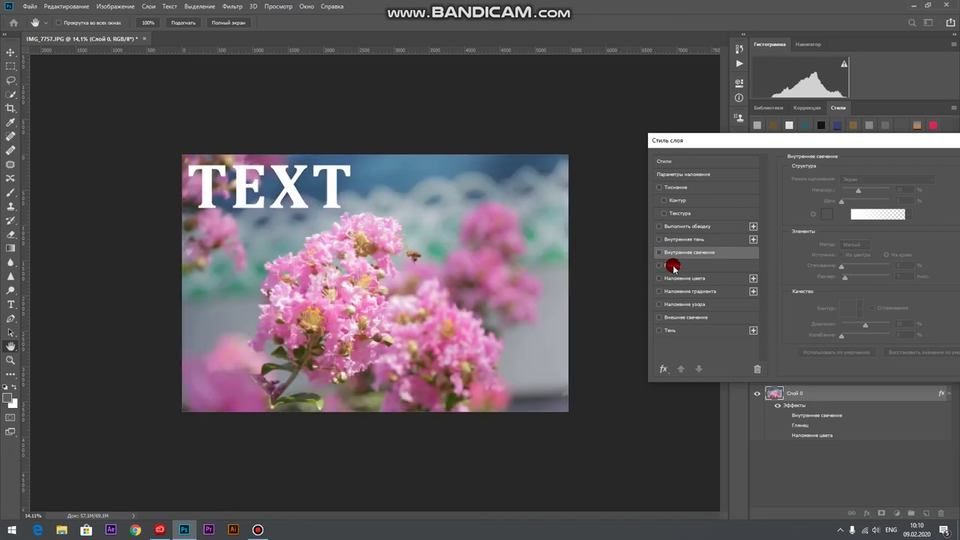
Test a drop shadow at opacity 100 and distance 0, then cancel the photo-layer changes.
{"action": "left_click", "coordinate": [682, 334]}
{"action": "mouse_move", "coordinate": [684, 144]}
{"action": "left_mouse_down"}
{"action": "mouse_move", "coordinate": [584, 134]}
{"action": "mouse_move", "coordinate": [597, 134]}
{"action": "left_mouse_up"}
{"action": "left_click_drag", "start_coordinate": [751, 181], "coordinate": [799, 176]}
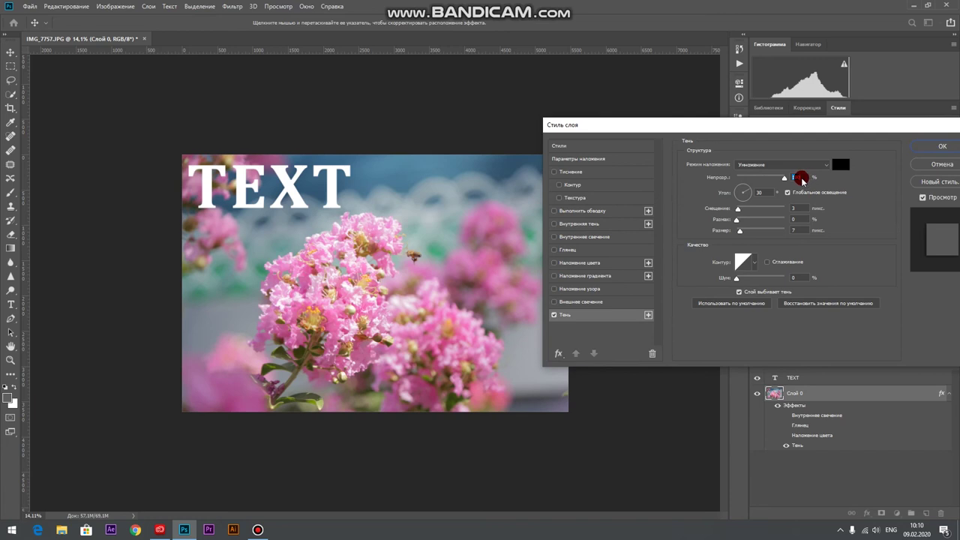
{"action": "mouse_move", "coordinate": [742, 211]}
{"action": "left_mouse_down"}
{"action": "mouse_move", "coordinate": [737, 230]}
{"action": "mouse_move", "coordinate": [546, 320]}
{"action": "left_mouse_up"}
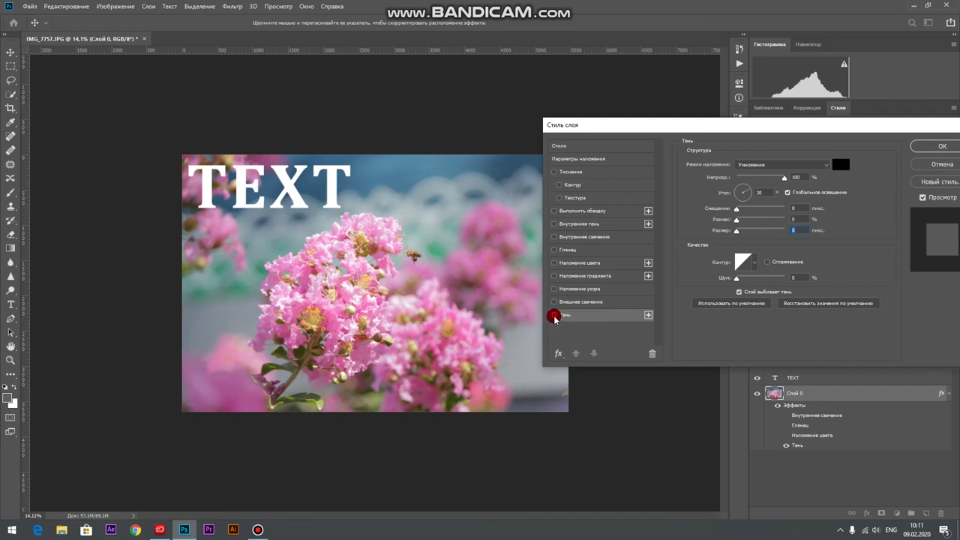
{"action": "left_click_drag", "start_coordinate": [728, 121], "coordinate": [691, 167]}
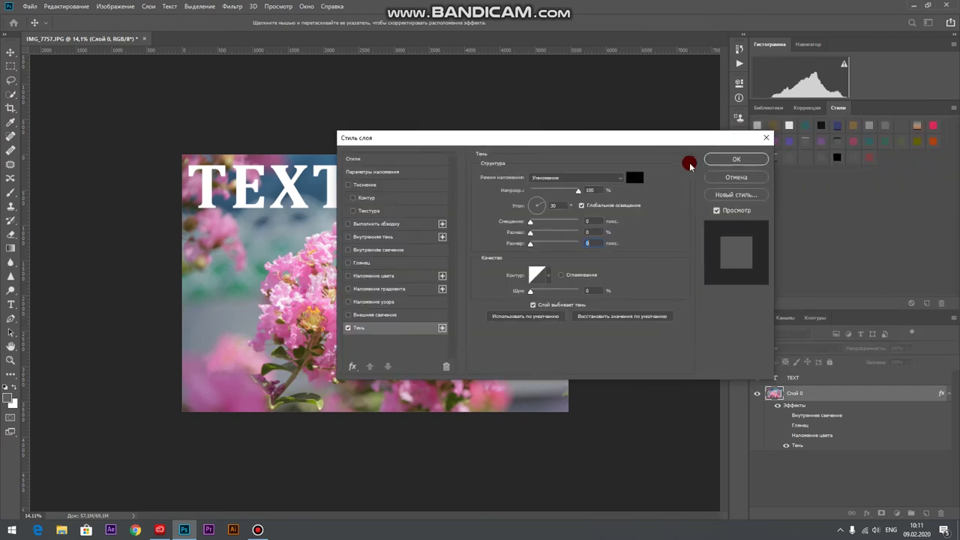
{"action": "left_click", "coordinate": [720, 177]}
Move the TEXT title right and down toward the centre and select its layer.
{"action": "left_click_drag", "start_coordinate": [324, 183], "coordinate": [406, 220]}
{"action": "left_click", "coordinate": [795, 380]}
{"action": "left_click", "coordinate": [868, 514]}
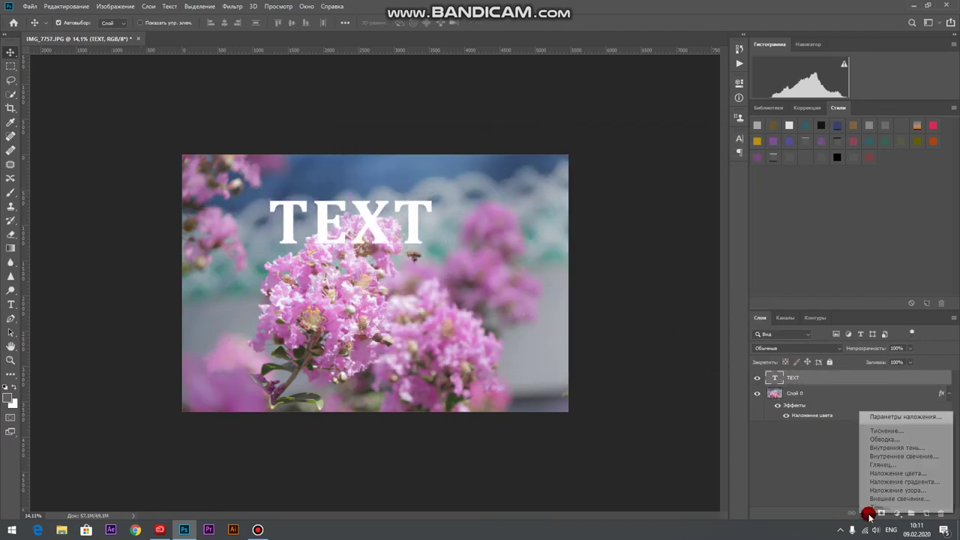
Add a drop shadow to TEXT with 100% opacity, distance 0 and size 180.
{"action": "left_click", "coordinate": [868, 514]}
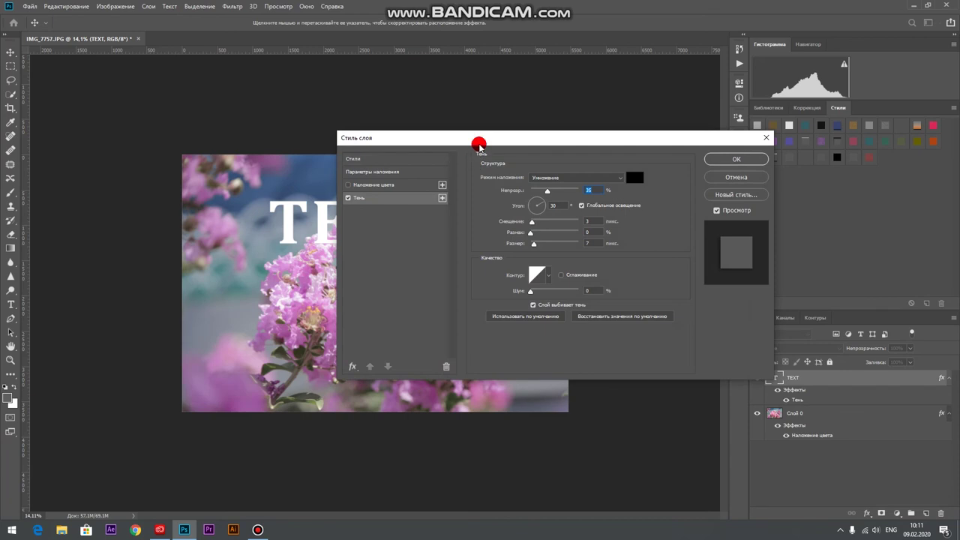
{"action": "left_click_drag", "start_coordinate": [479, 143], "coordinate": [613, 143]}
{"action": "left_click", "coordinate": [483, 373]}
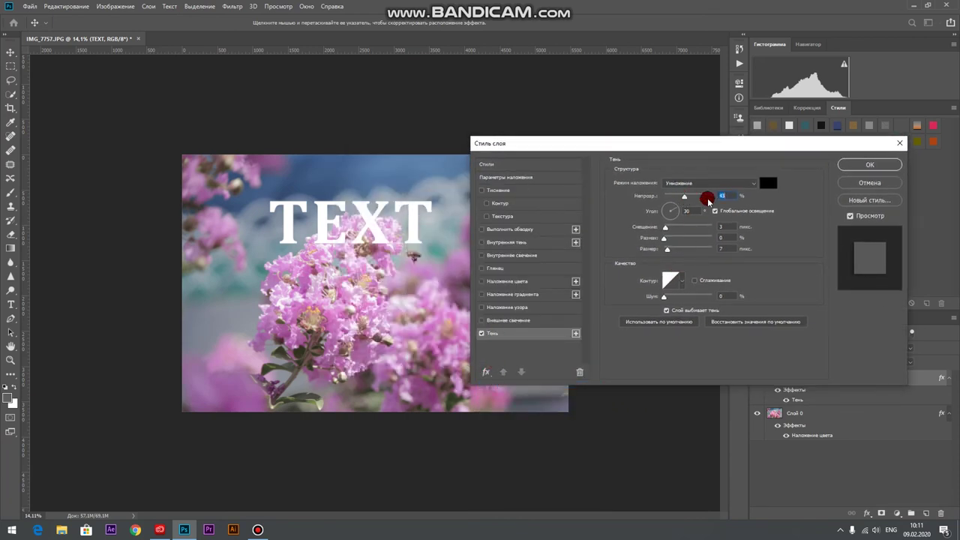
{"action": "left_click_drag", "start_coordinate": [681, 196], "coordinate": [739, 196]}
{"action": "mouse_move", "coordinate": [658, 233]}
{"action": "left_mouse_down"}
{"action": "mouse_move", "coordinate": [701, 229]}
{"action": "mouse_move", "coordinate": [707, 240]}
{"action": "left_mouse_up"}
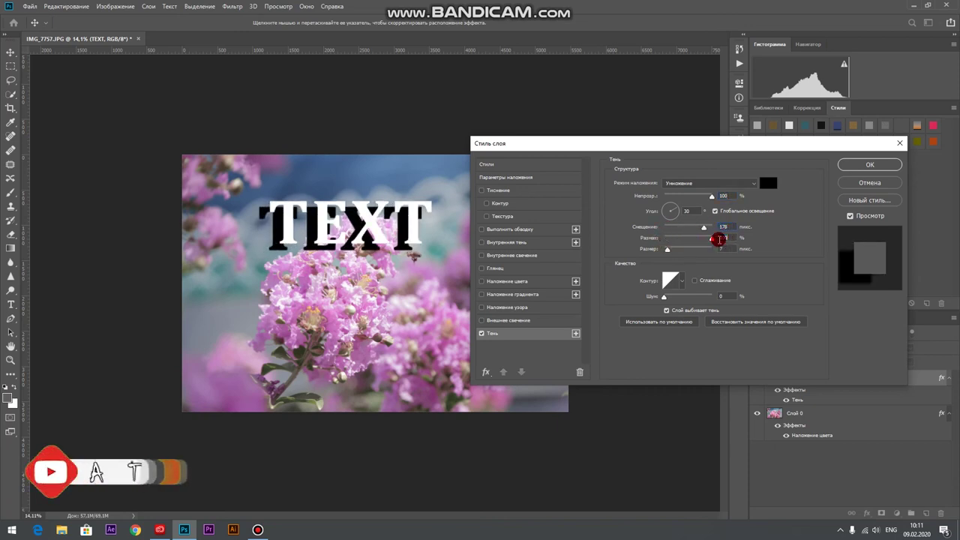
{"action": "mouse_move", "coordinate": [668, 250]}
{"action": "left_mouse_down"}
{"action": "mouse_move", "coordinate": [727, 253]}
{"action": "mouse_move", "coordinate": [662, 240]}
{"action": "mouse_move", "coordinate": [675, 227]}
{"action": "mouse_move", "coordinate": [664, 230]}
{"action": "left_mouse_up"}
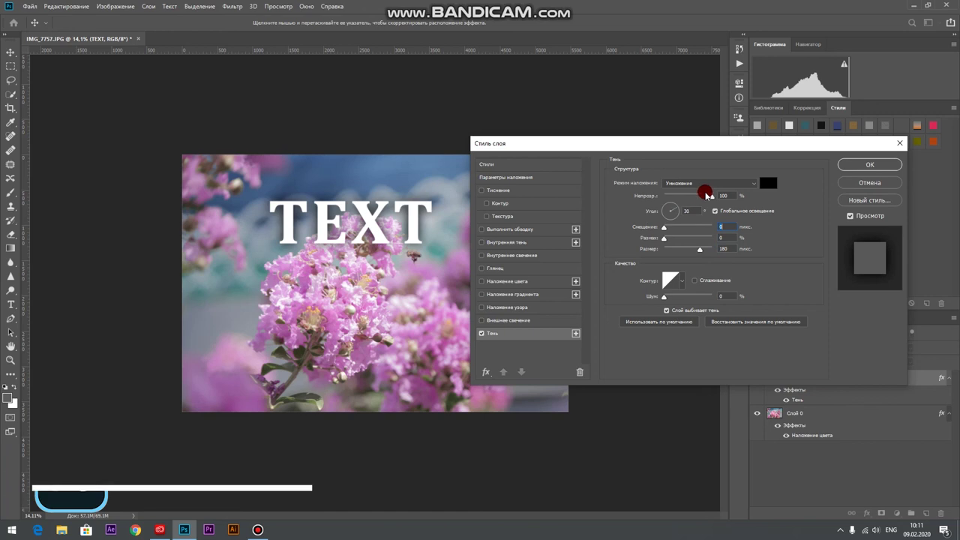
{"action": "mouse_move", "coordinate": [712, 198]}
{"action": "left_mouse_down"}
{"action": "mouse_move", "coordinate": [689, 204]}
{"action": "mouse_move", "coordinate": [721, 191]}
{"action": "left_mouse_up"}
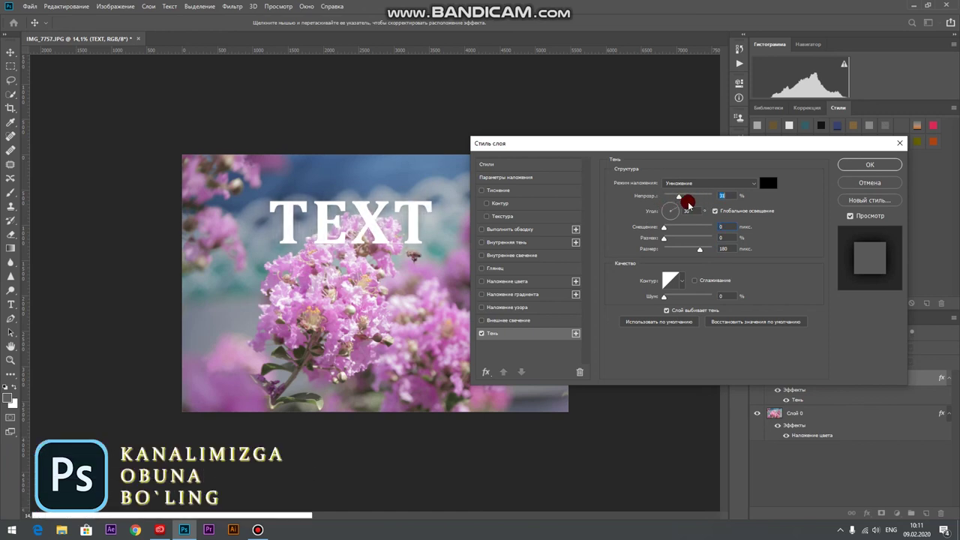
Set the shadow blend mode to Screen (Экран), apply it, and centre the title.
{"action": "left_click", "coordinate": [720, 184]}
{"action": "left_click", "coordinate": [677, 191]}
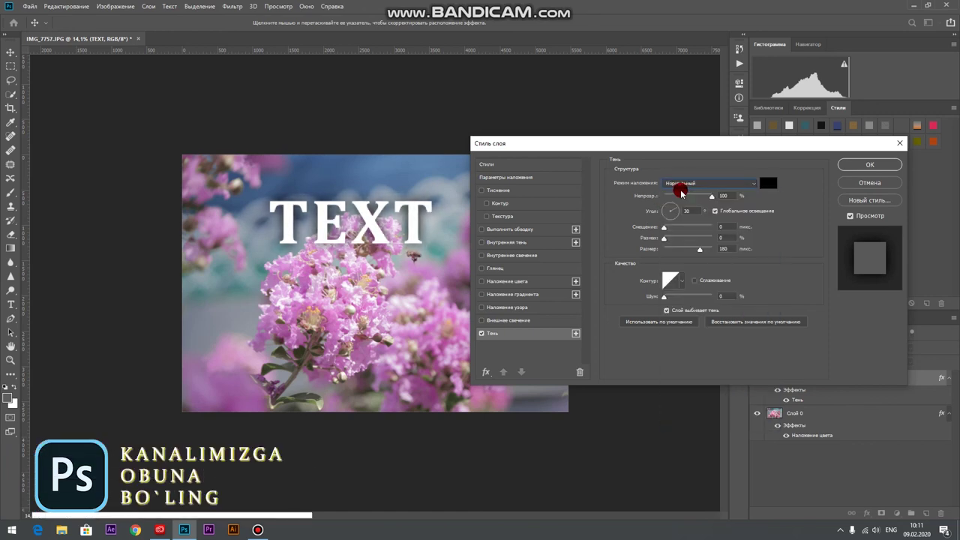
{"action": "left_click", "coordinate": [690, 184]}
{"action": "left_click", "coordinate": [679, 294]}
{"action": "left_click", "coordinate": [690, 183]}
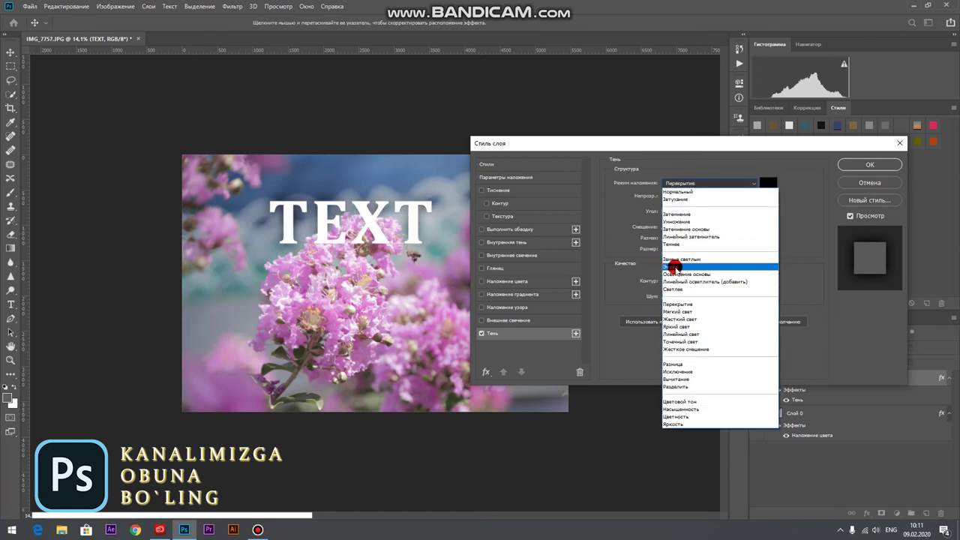
{"action": "left_click", "coordinate": [672, 266]}
{"action": "left_click_drag", "start_coordinate": [656, 143], "coordinate": [603, 136]}
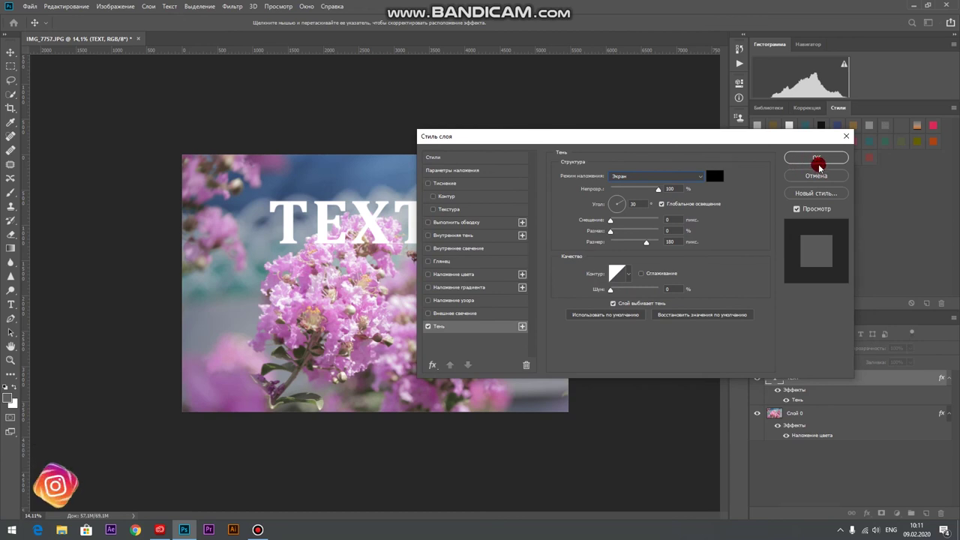
{"action": "left_click", "coordinate": [817, 158]}
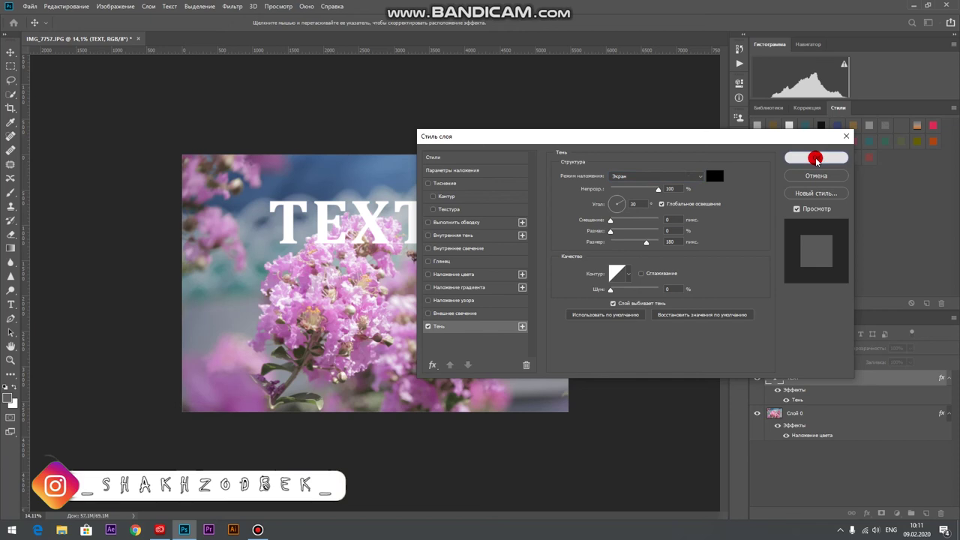
{"action": "left_click_drag", "start_coordinate": [353, 208], "coordinate": [390, 235]}
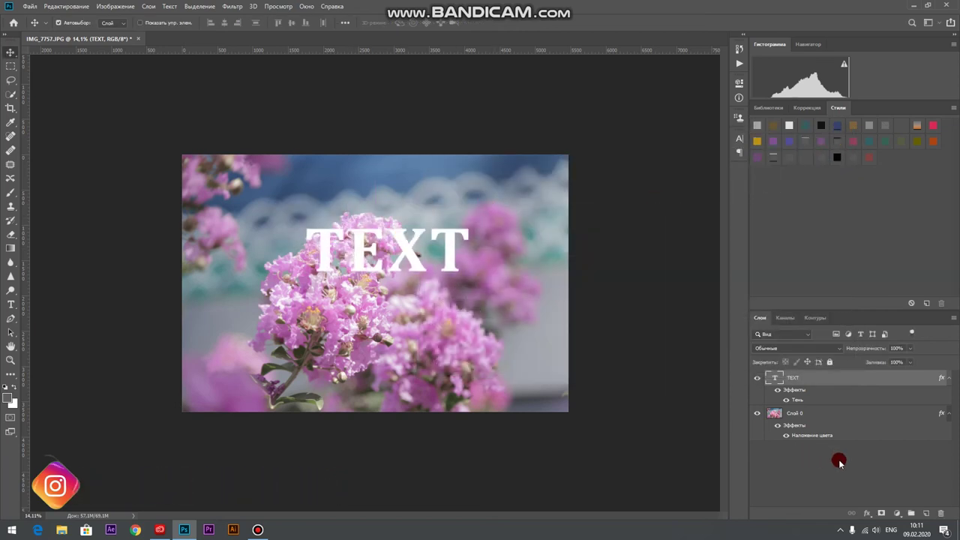
{"action": "left_click", "coordinate": [879, 513]}
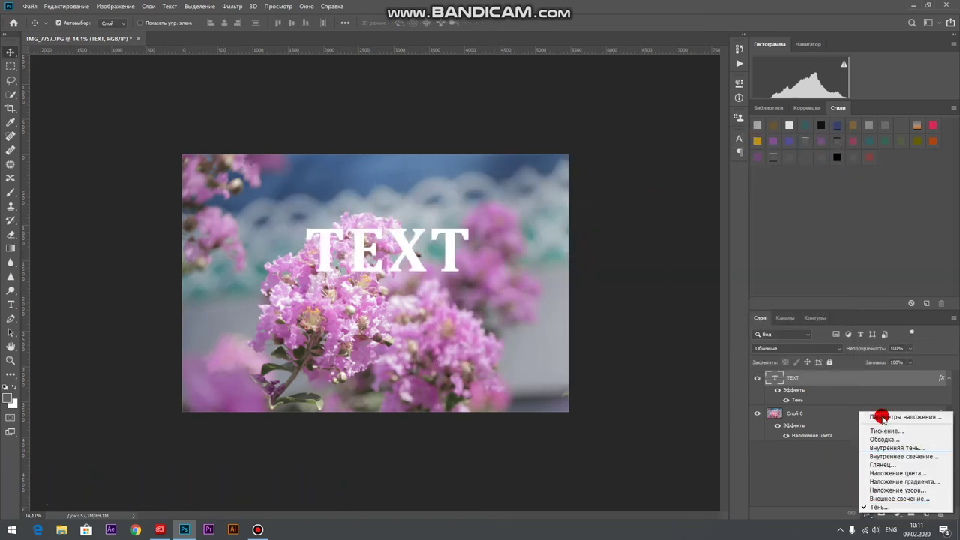
Add satin, Bevel & Emboss with contour, and a 1 px black inside stroke to TEXT.
{"action": "left_click", "coordinate": [878, 507]}
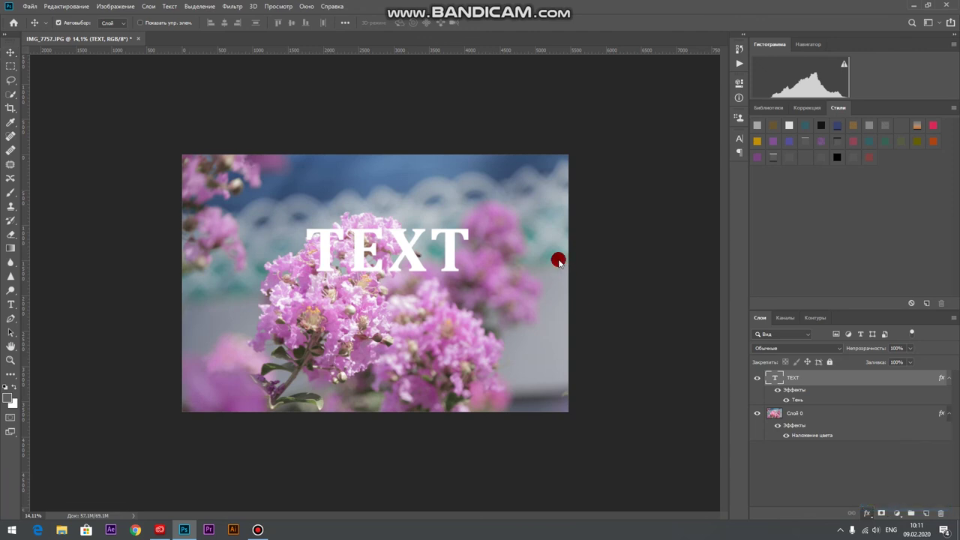
{"action": "left_click_drag", "start_coordinate": [504, 159], "coordinate": [613, 167]}
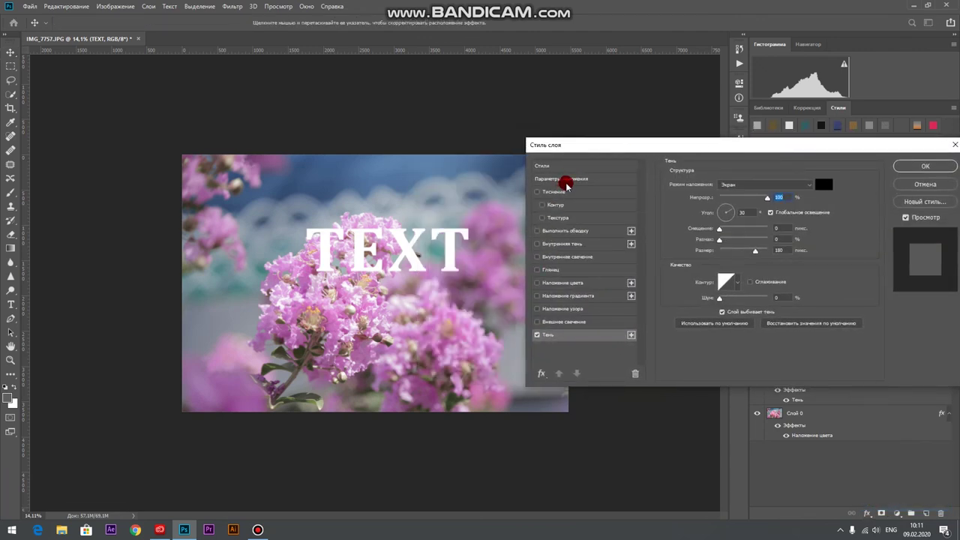
{"action": "left_click", "coordinate": [555, 269]}
{"action": "left_click_drag", "start_coordinate": [744, 231], "coordinate": [740, 231]}
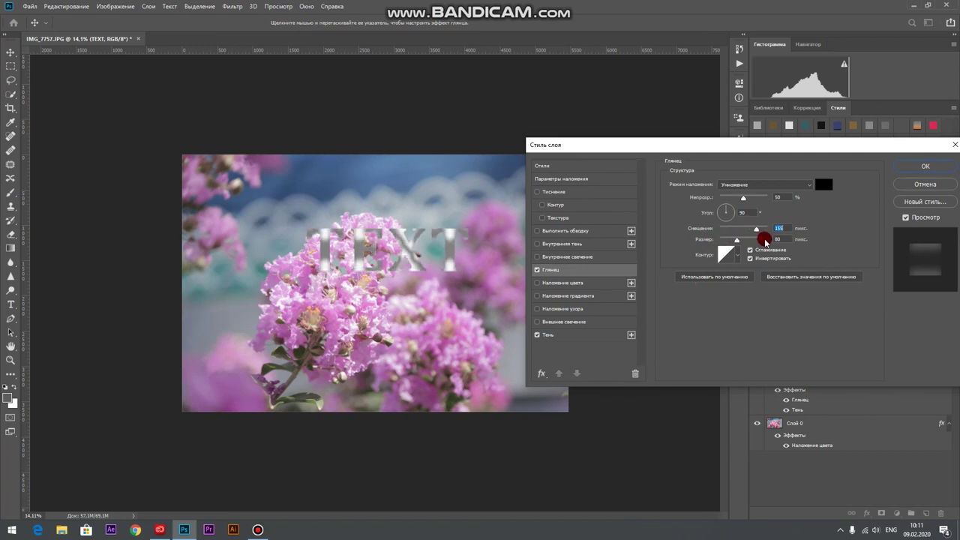
{"action": "left_click", "coordinate": [555, 192]}
{"action": "left_click_drag", "start_coordinate": [712, 203], "coordinate": [690, 212]}
{"action": "left_click", "coordinate": [554, 230]}
{"action": "left_click_drag", "start_coordinate": [696, 147], "coordinate": [518, 159]}
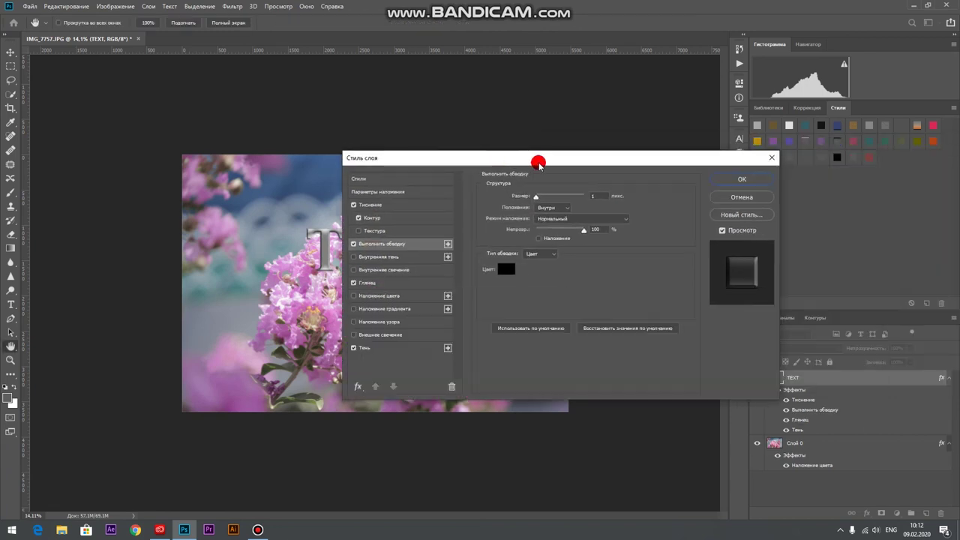
{"action": "left_click", "coordinate": [738, 183]}
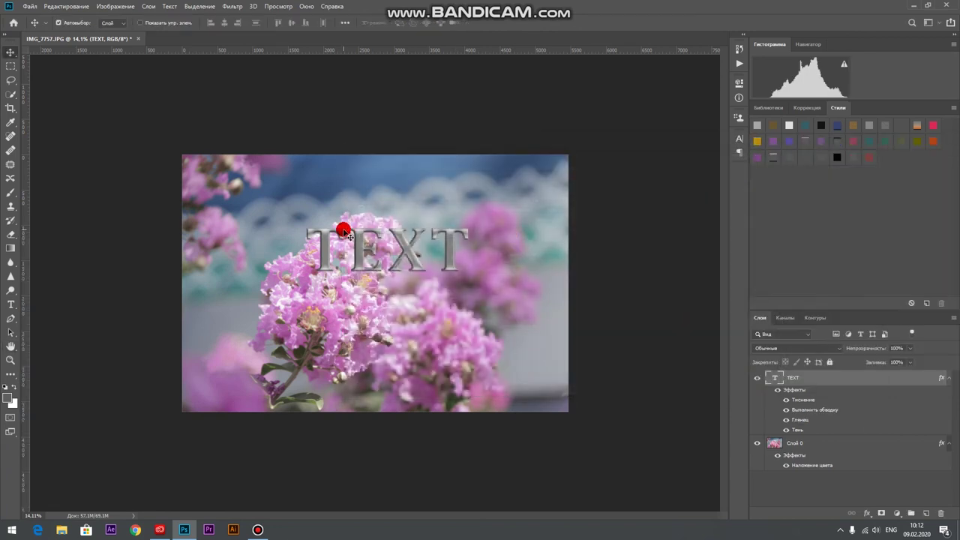
Drag the metallic TEXT title down about 80 px to sit over the flower cluster.
{"action": "mouse_move", "coordinate": [353, 262]}
{"action": "left_mouse_down"}
{"action": "mouse_move", "coordinate": [350, 337]}
{"action": "mouse_move", "coordinate": [360, 347]}
{"action": "left_mouse_up"}
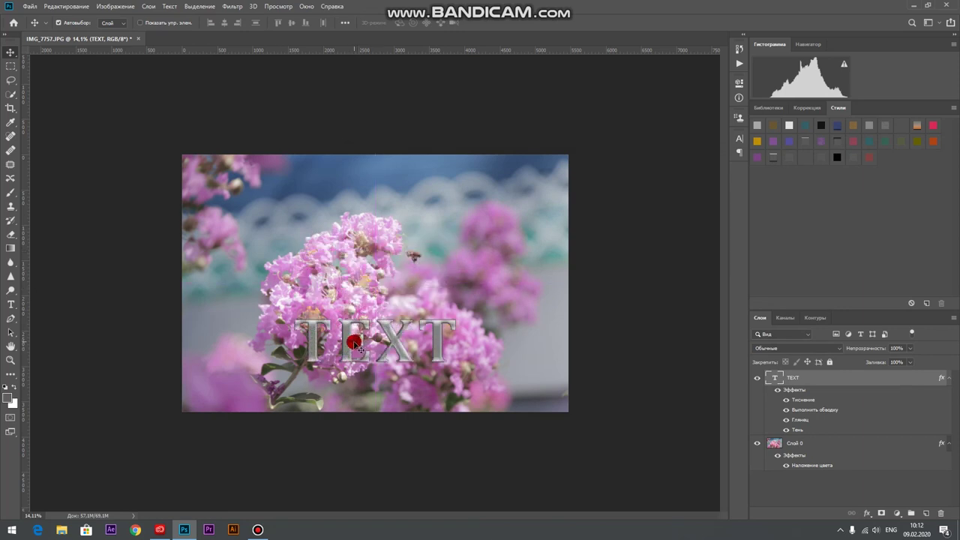